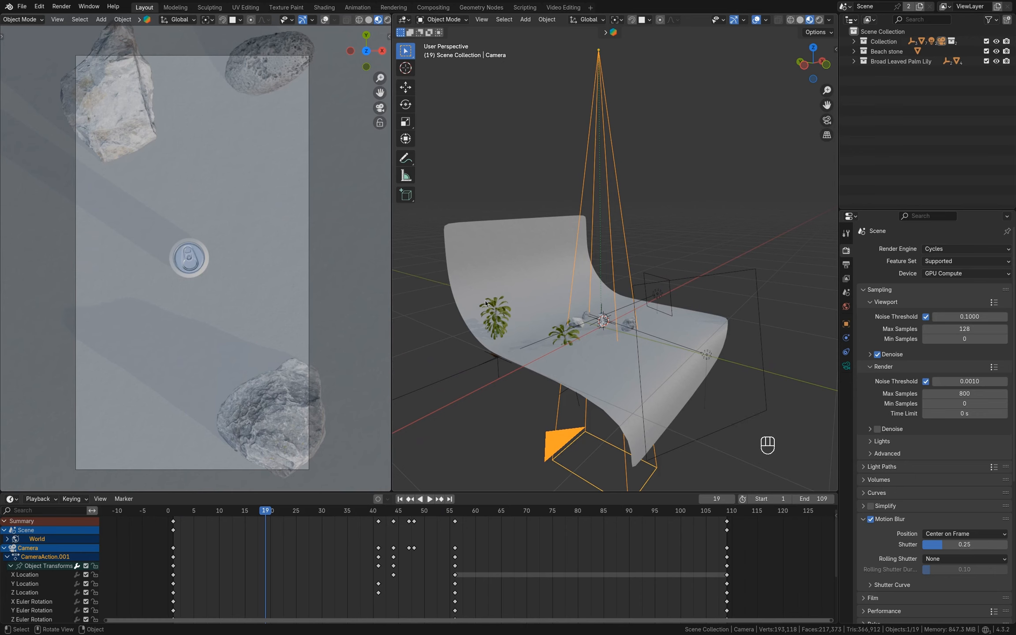
Show the perspective viewport in Rendered shading and replace the timeline with a Shader Editor displaying the world nodes.
key(z)
click(488, 255)
click(12, 499)
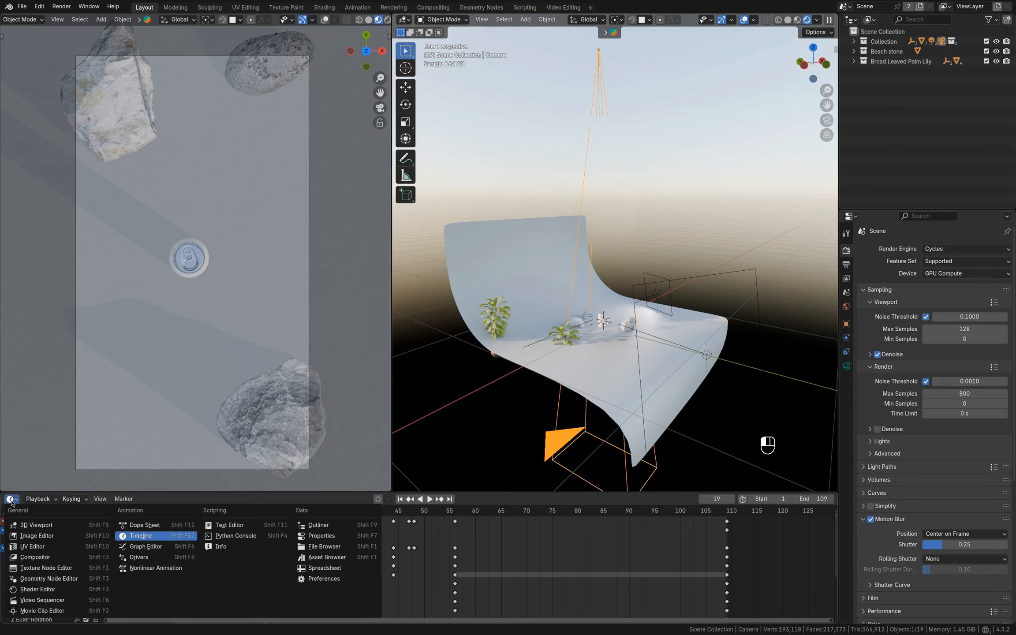
click(43, 591)
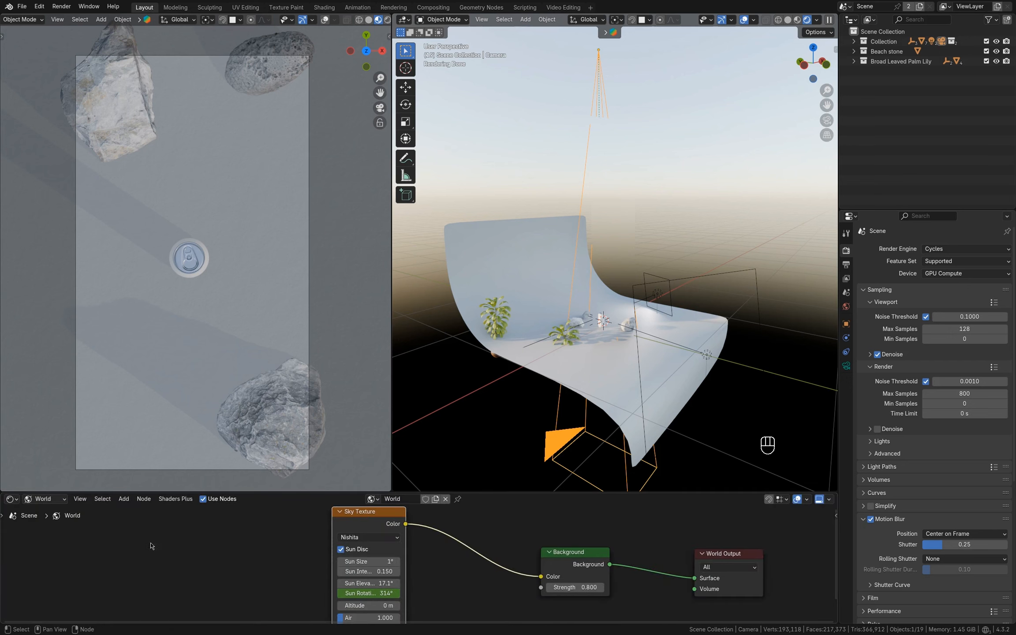
scroll(339, 534, down, 2)
Examine the area lights placed on both sides of the curved backdrop.
middle_drag(578, 333, 508, 329)
click(674, 323)
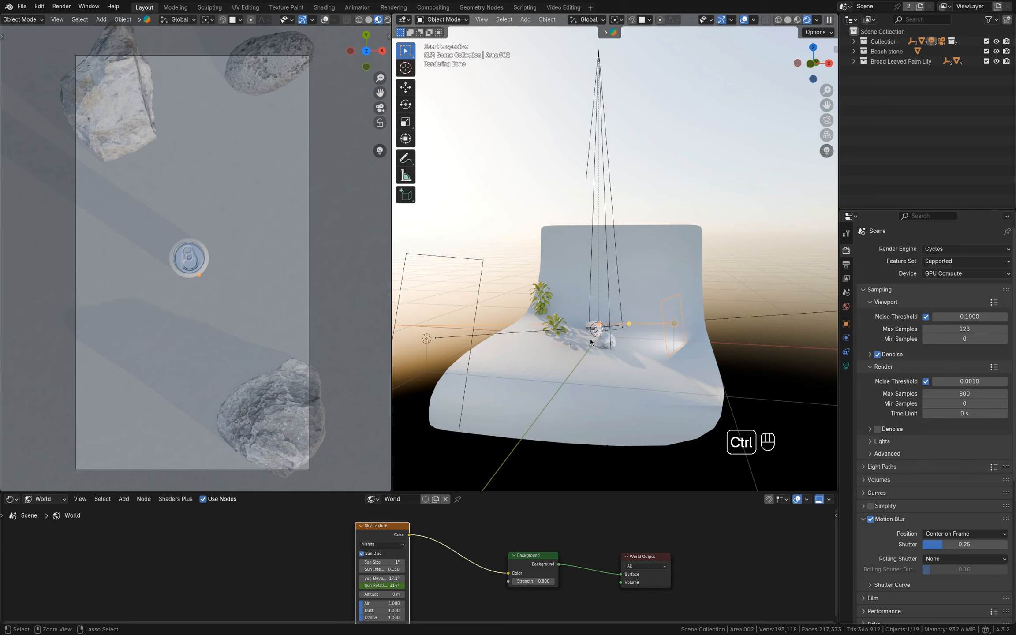
ctrl+middle_drag(591, 343, 674, 355)
click(482, 228)
key(ctrl+z)
Select the beach stone and play the animation until the can's label is partly revealed.
click(653, 364)
scroll(653, 365, up, 3)
key(space)
middle_drag(740, 355, 616, 333)
key(space)
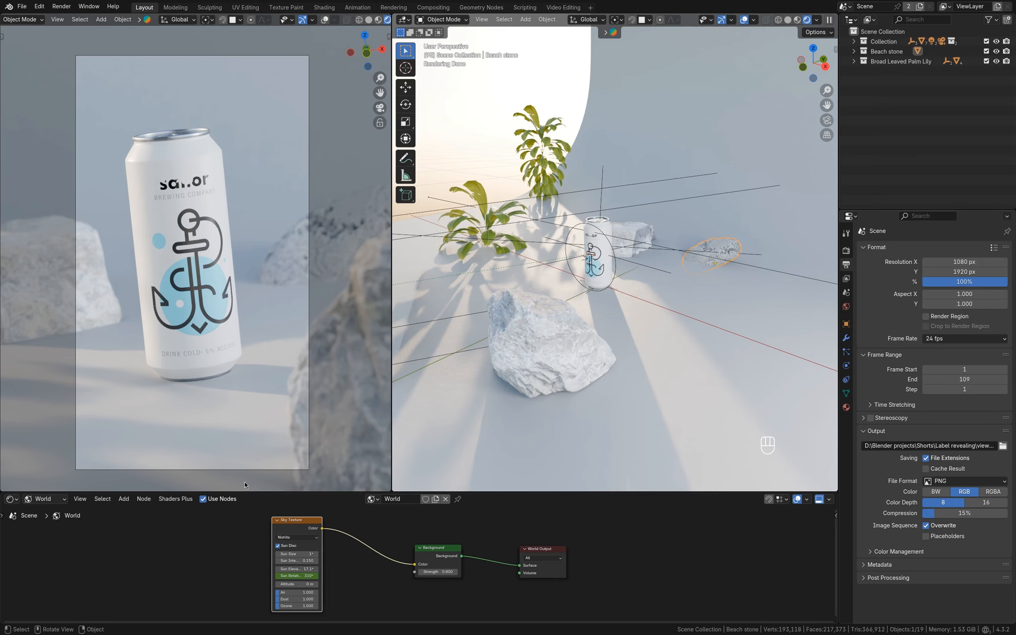
Switch the Shader Editor to object materials, enlarge it, and bring the beach stone's Hue/Saturation/Value node into view.
click(48, 523)
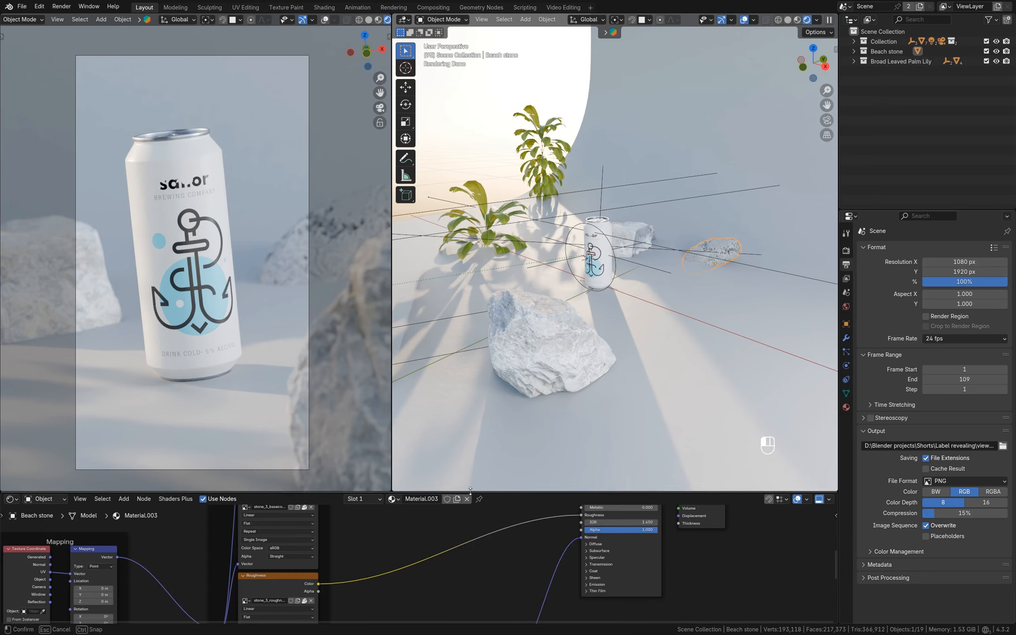
drag(471, 491, 471, 469)
middle_drag(507, 480, 463, 580)
scroll(441, 552, up, 6)
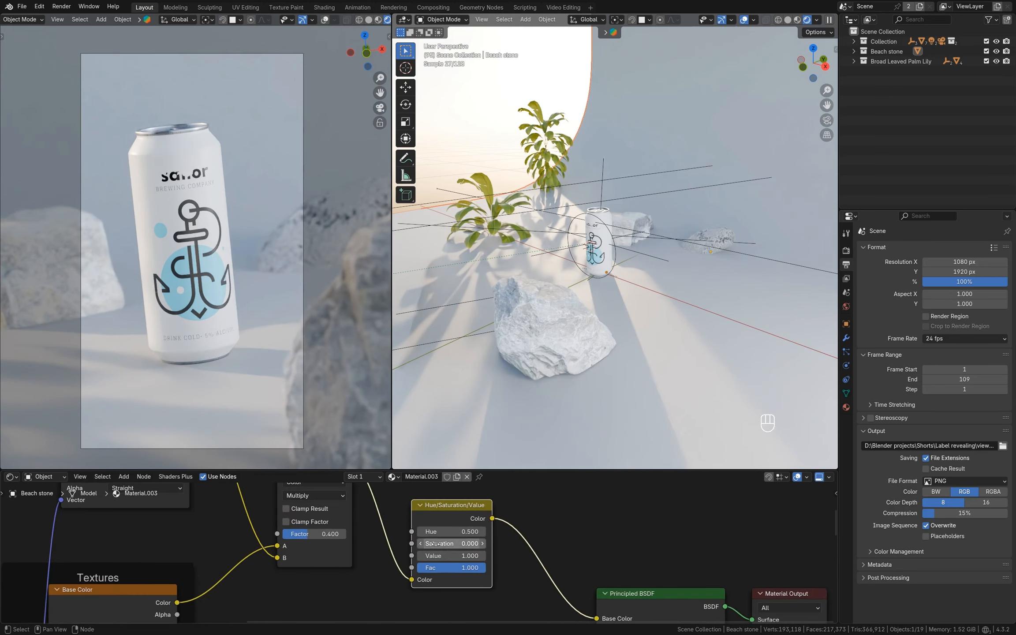
Try a higher saturation in the beach stone's Hue/Saturation/Value node and undo it.
drag(434, 544, 481, 544)
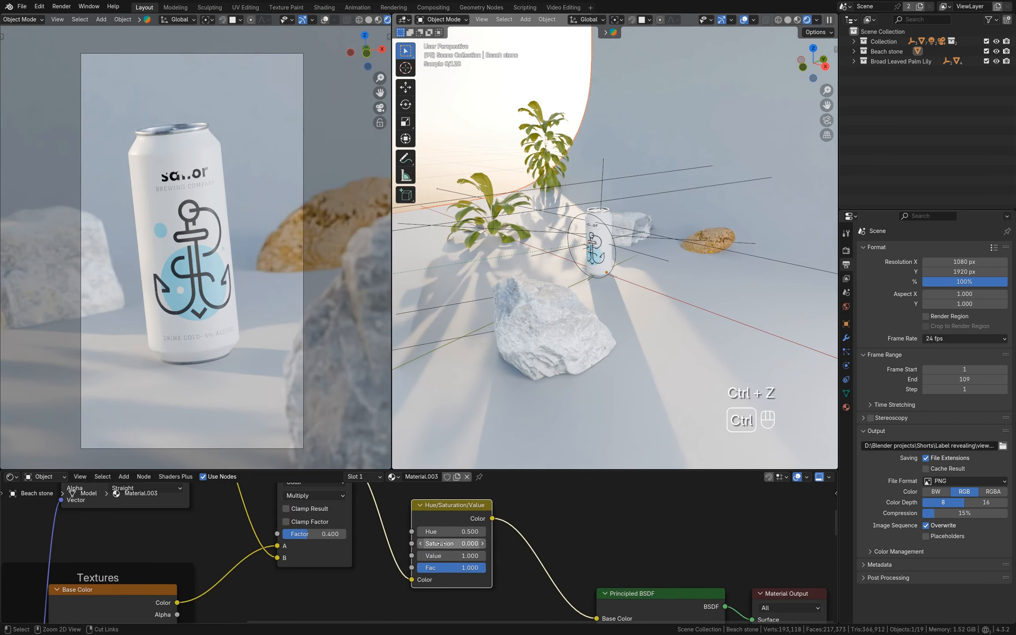
scroll(441, 544, down, 3)
Inspect the backdrop plane's material, then toggle the Area.002 light's visibility off and on to compare its effect on the can.
click(649, 259)
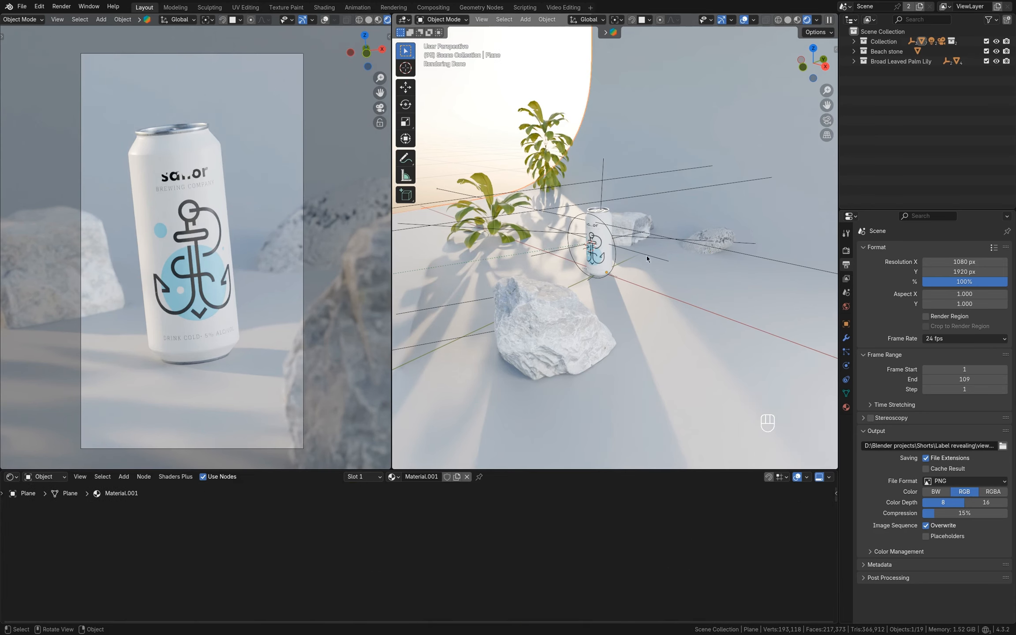
scroll(680, 263, down, 7)
middle_drag(681, 263, 693, 263)
click(695, 260)
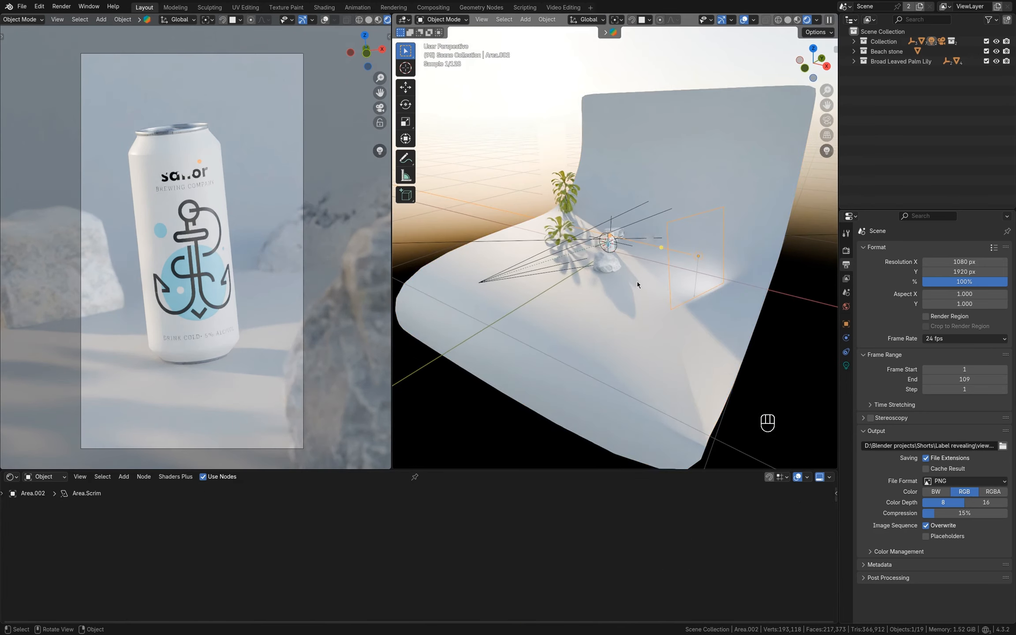
middle_drag(637, 280, 705, 278)
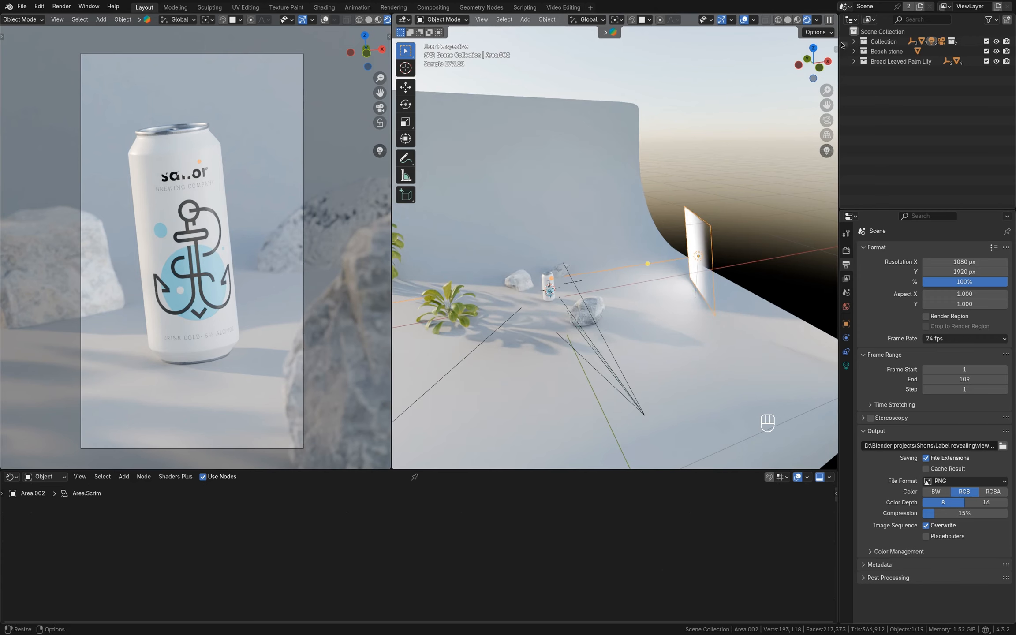
click(854, 41)
click(996, 81)
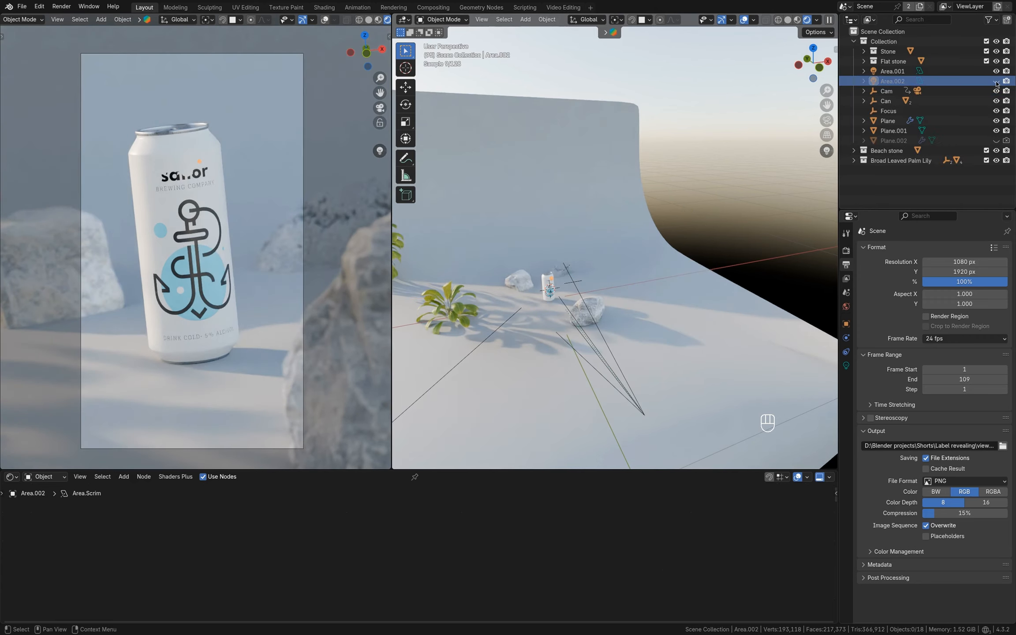
click(997, 82)
click(996, 81)
click(996, 81)
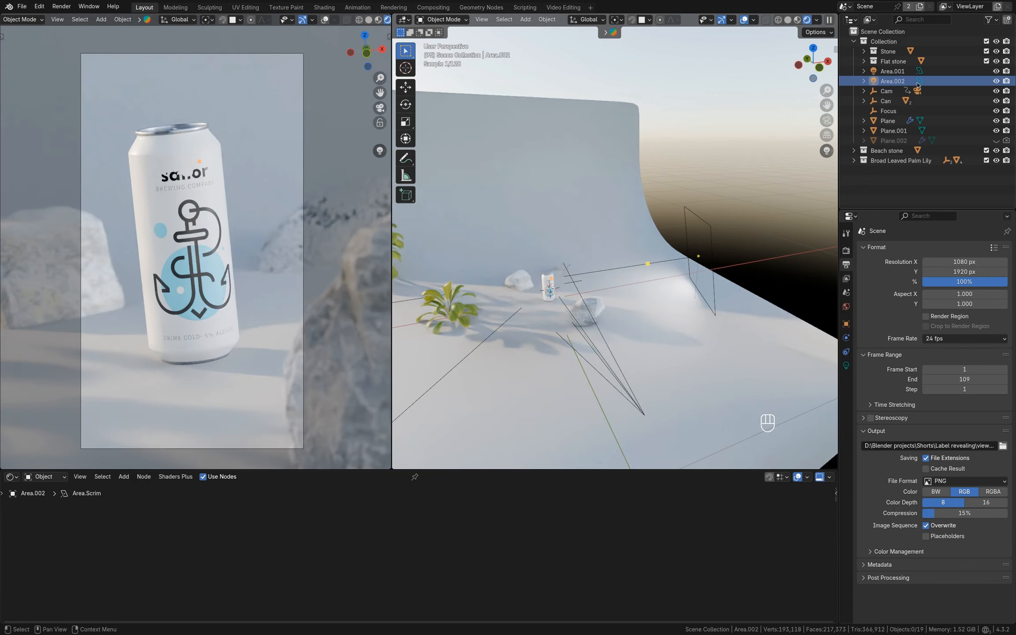
Select the Area.001 light and toggle its visibility to compare the lighting with and without it.
click(895, 72)
scroll(562, 300, down, 5)
shift+middle_drag(562, 303, 648, 330)
middle_drag(648, 331, 604, 296)
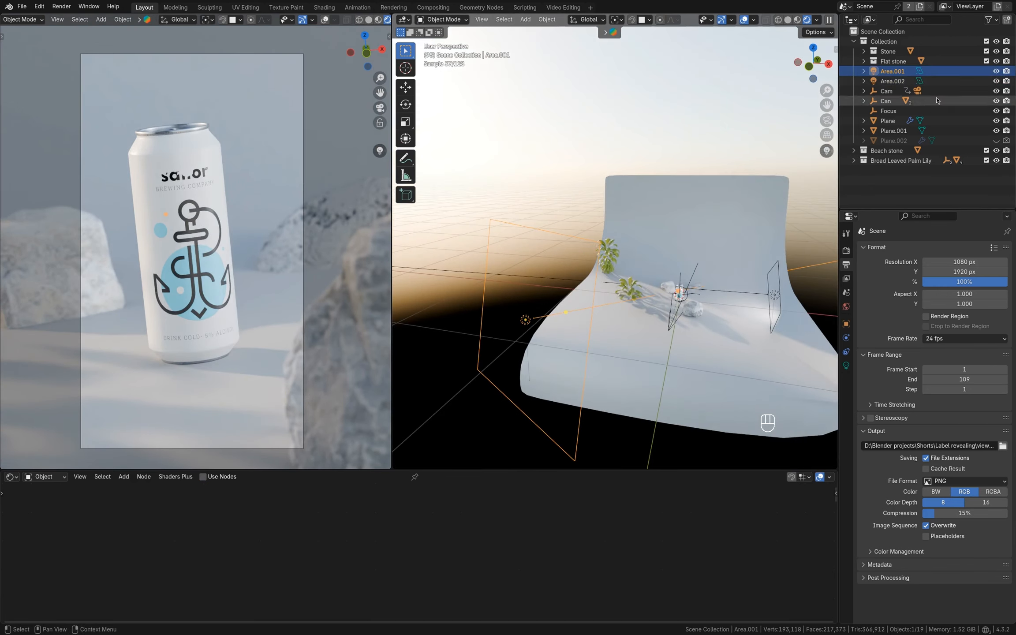
click(996, 72)
click(996, 72)
click(995, 72)
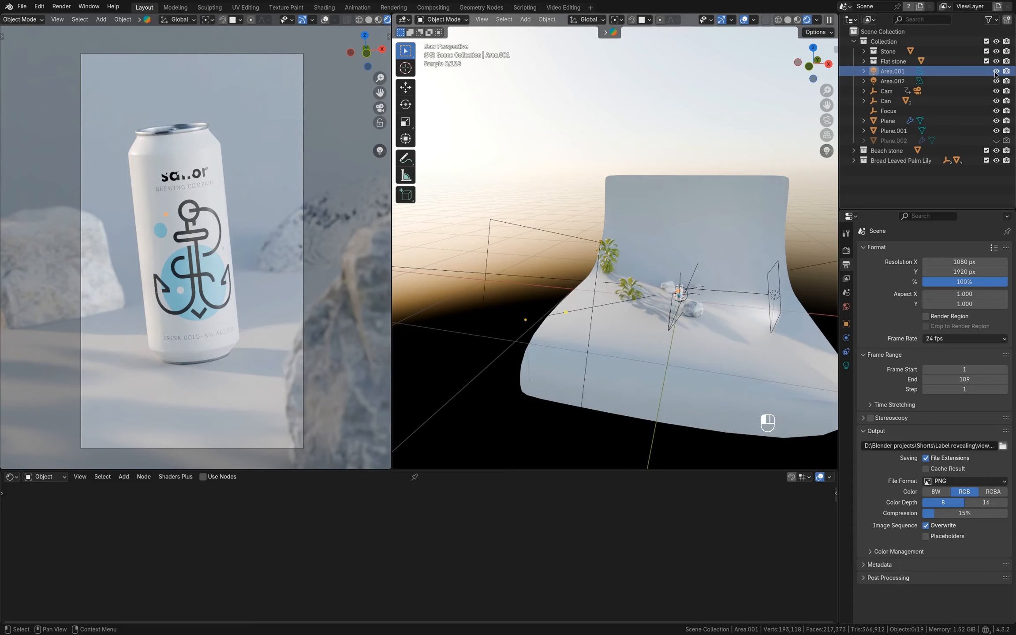
Shrink the lower editor to a strip and turn the perspective viewport into a Shader Editor.
middle_drag(705, 291, 680, 280)
scroll(679, 280, down, 3)
shift+middle_drag(653, 277, 692, 308)
drag(575, 470, 576, 611)
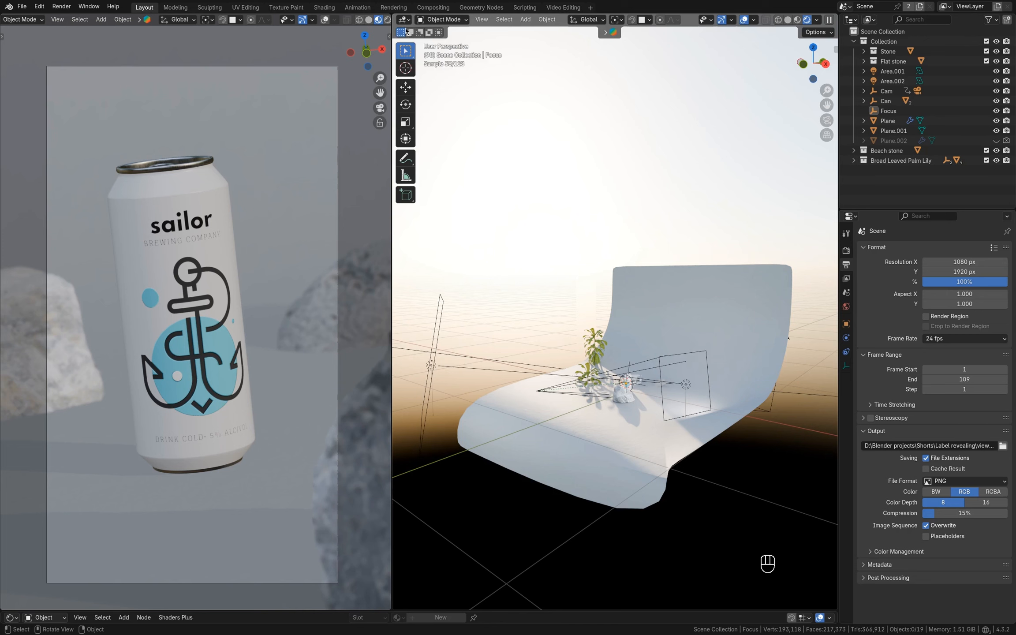
click(403, 20)
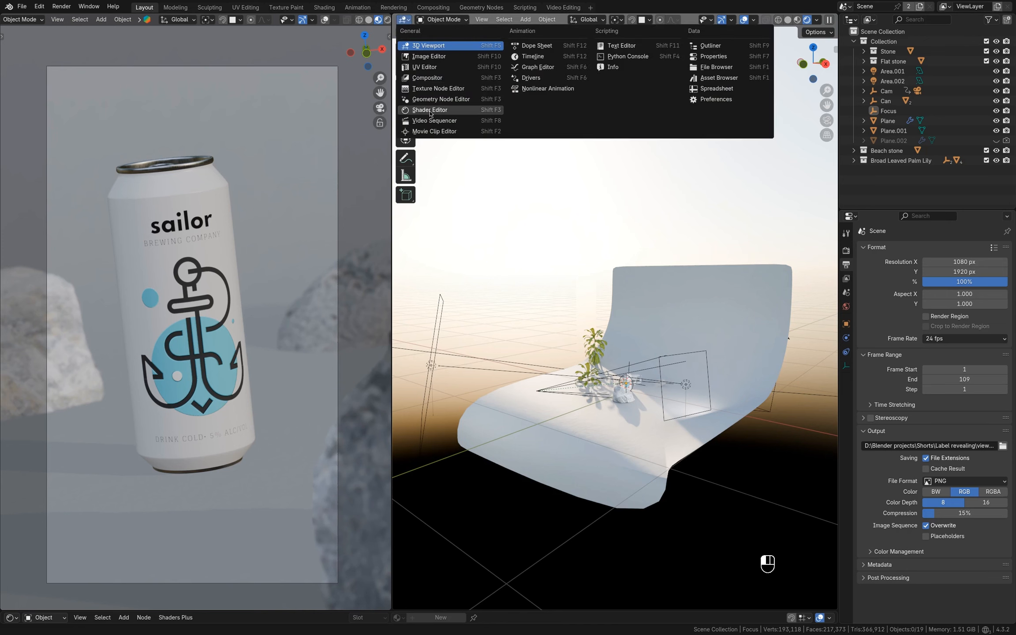
click(430, 111)
Select the can body in the camera view to display its Can body.001 material nodes.
click(202, 193)
key(n)
scroll(549, 224, down, 3)
middle_drag(549, 225, 722, 316)
scroll(615, 318, up, 3)
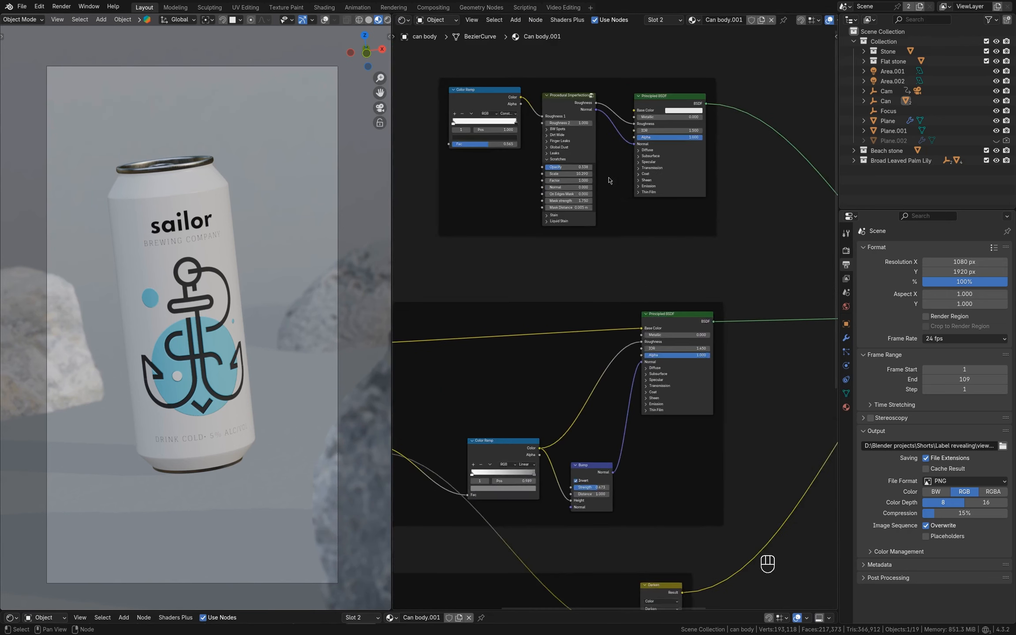
Preview the plain Principled BSDF, both label image textures, the label's Color Ramp, the Bump node and the label's Principled BSDF.
middle_drag(610, 180, 637, 233)
ctrl+shift+click(718, 252)
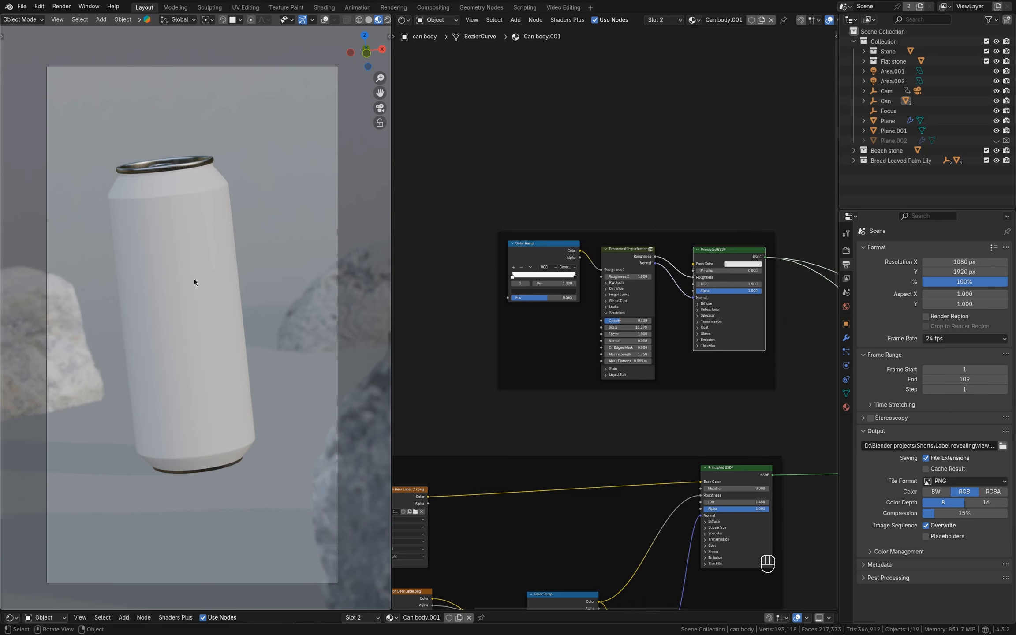
scroll(632, 365, down, 5)
middle_drag(603, 505, 657, 364)
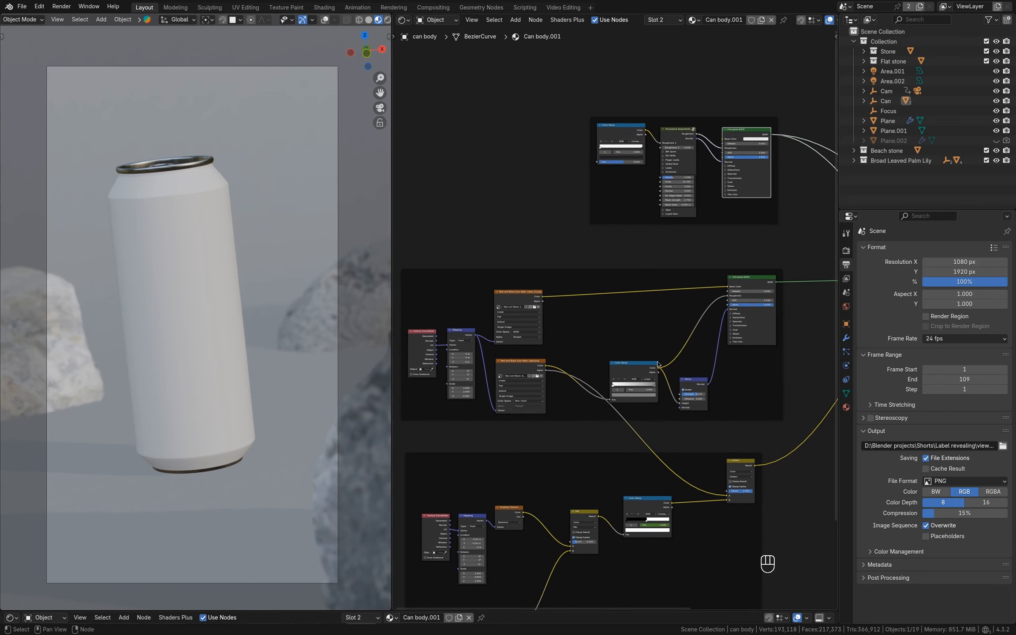
ctrl+shift+click(509, 295)
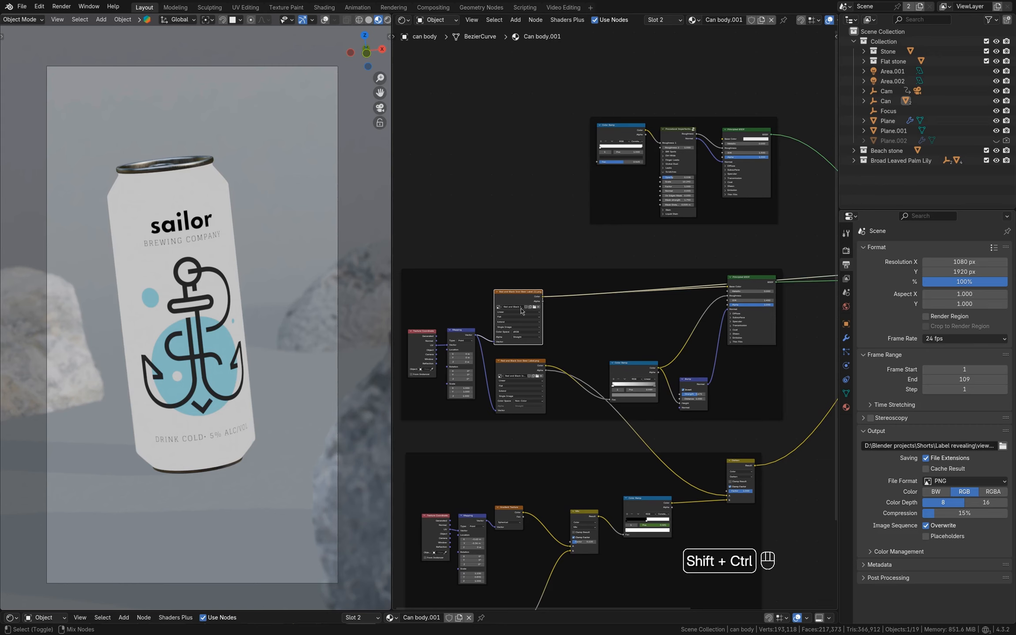
ctrl+shift+click(522, 368)
ctrl+shift+click(635, 370)
middle_drag(696, 385, 608, 359)
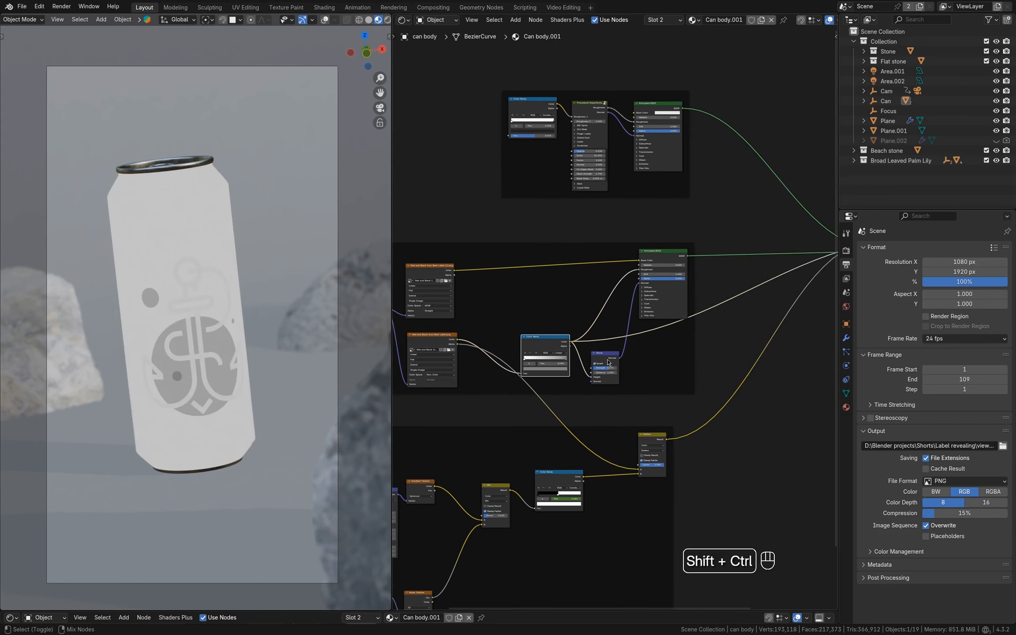
ctrl+shift+click(607, 359)
ctrl+shift+click(670, 253)
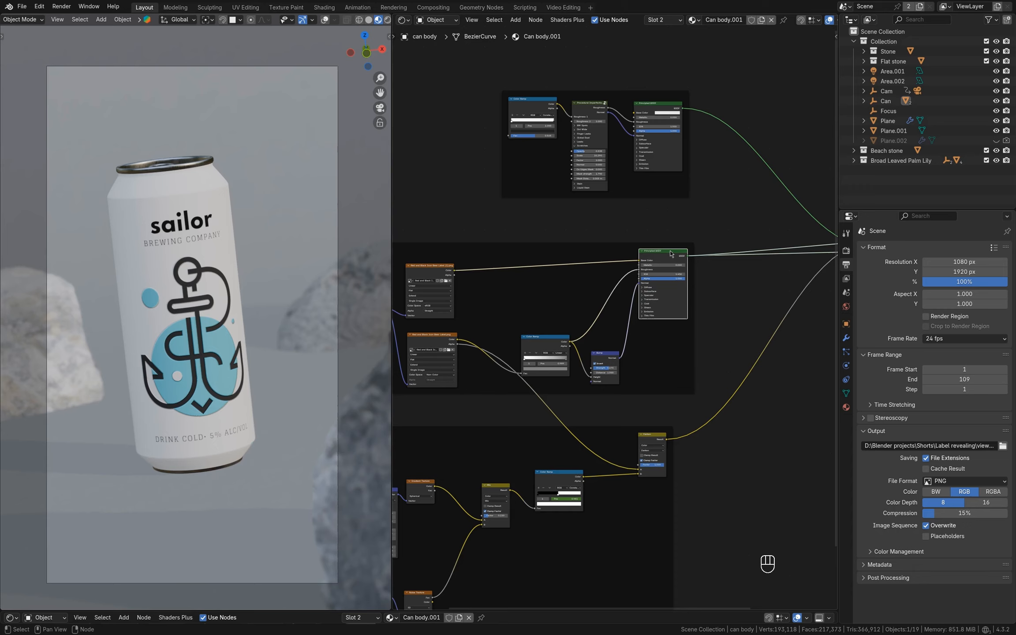
Preview the Gradient Texture, the Noise Texture and the Mix node that combines them in the reveal mask.
middle_drag(550, 445, 705, 293)
scroll(595, 361, up, 5)
middle_drag(587, 359, 629, 271)
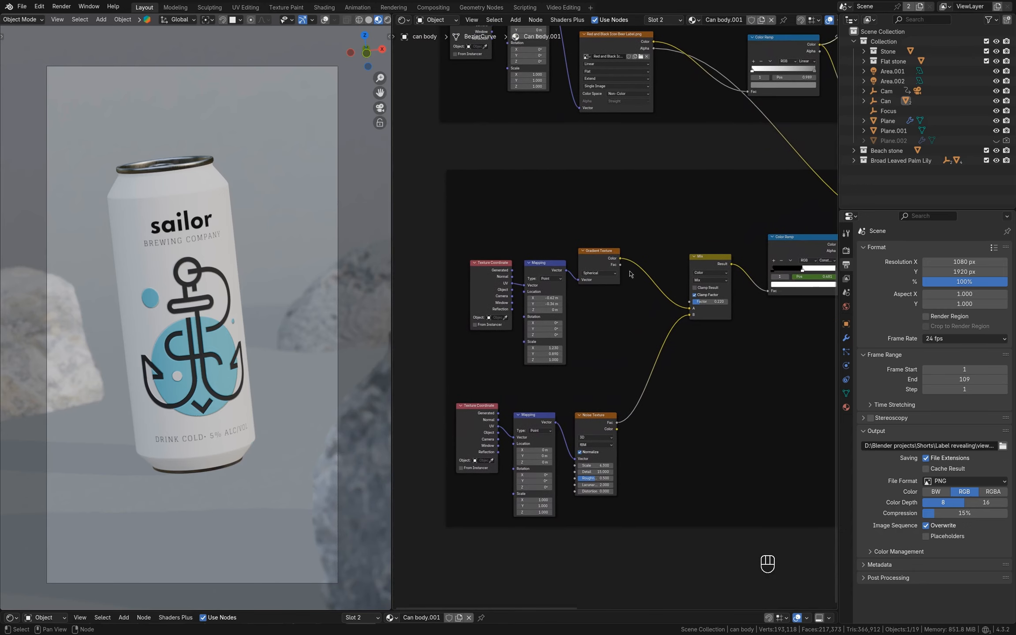
ctrl+shift+click(608, 255)
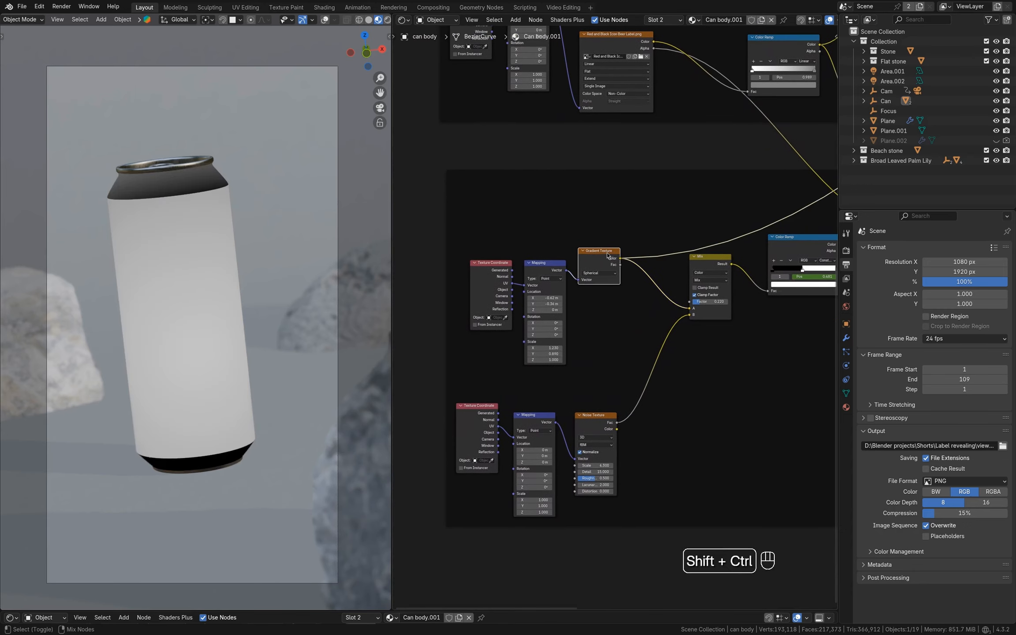
ctrl+shift+click(596, 421)
ctrl+shift+click(729, 303)
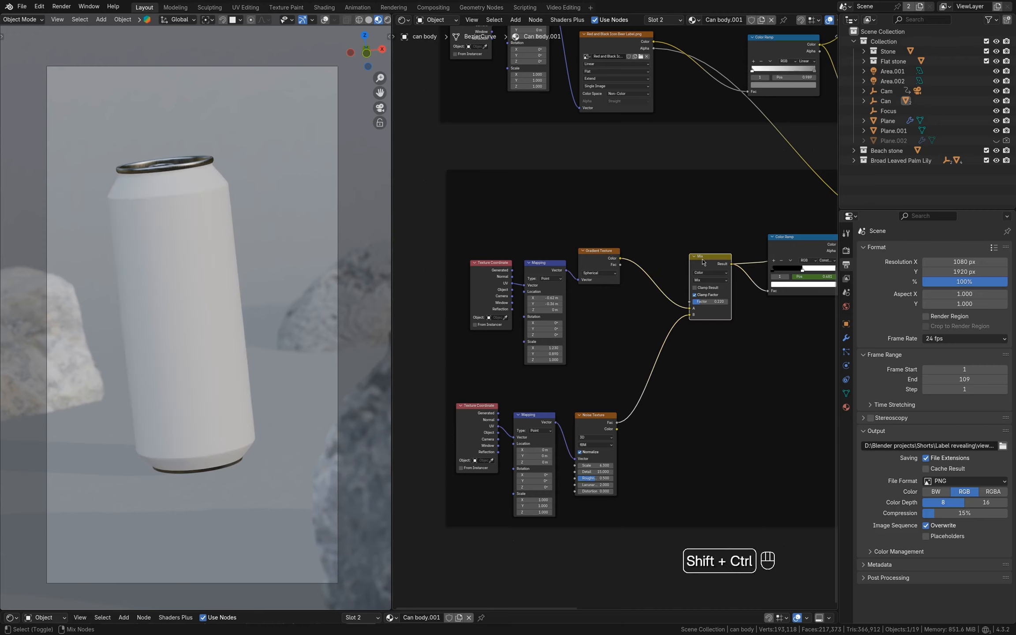
Preview the reveal mask's animated Color Ramp on the can and play the animation.
middle_drag(734, 301, 559, 334)
ctrl+shift+click(617, 274)
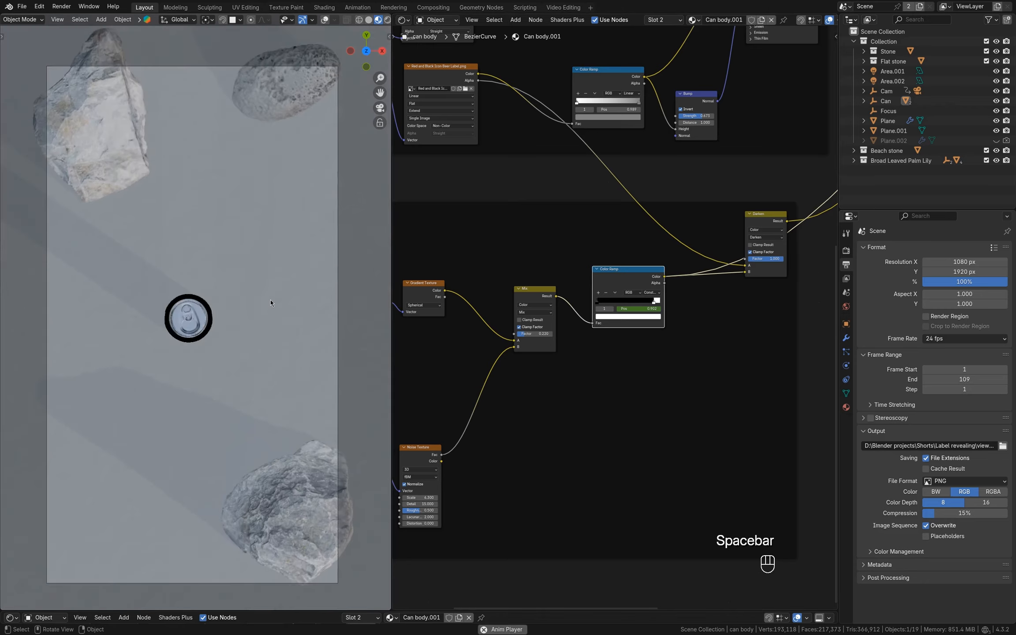
key(space)
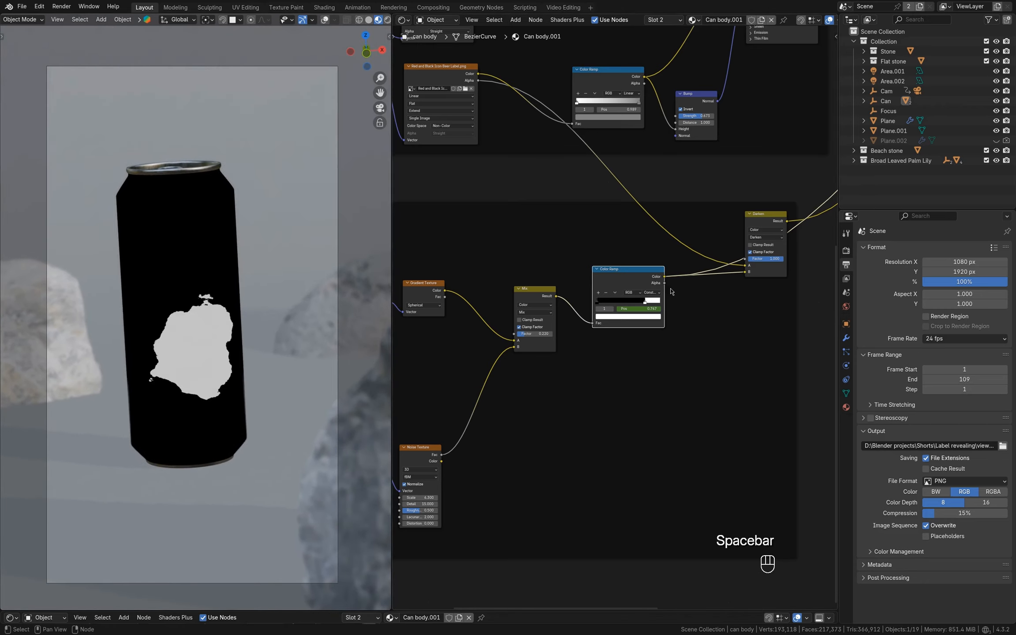
Preview the black-and-white label image texture, then the Darken node that combines it with the reveal mask.
middle_drag(749, 246, 608, 285)
middle_drag(529, 242, 724, 314)
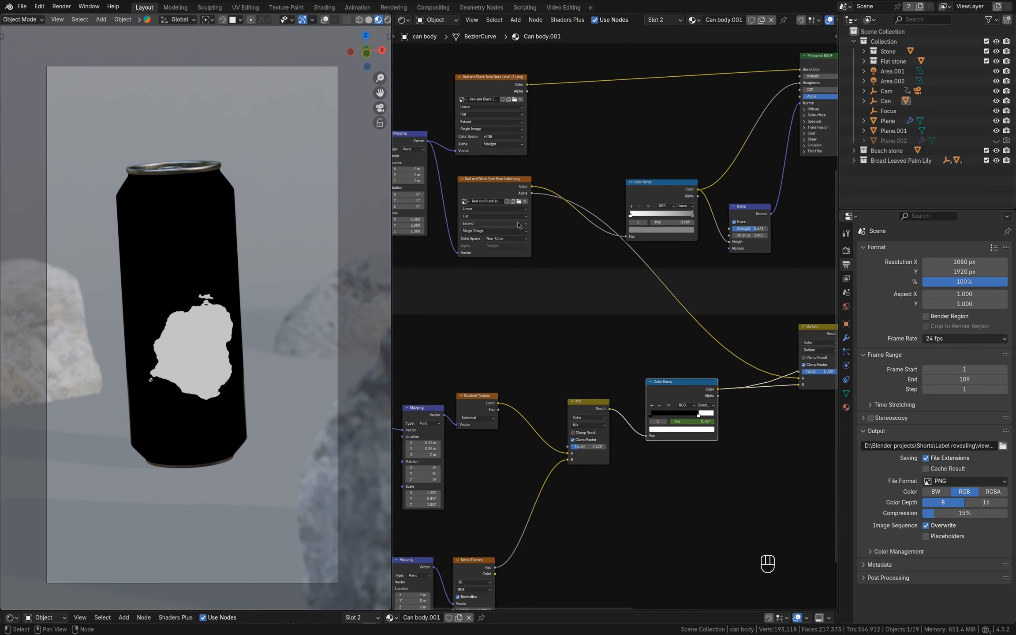
ctrl+shift+click(504, 182)
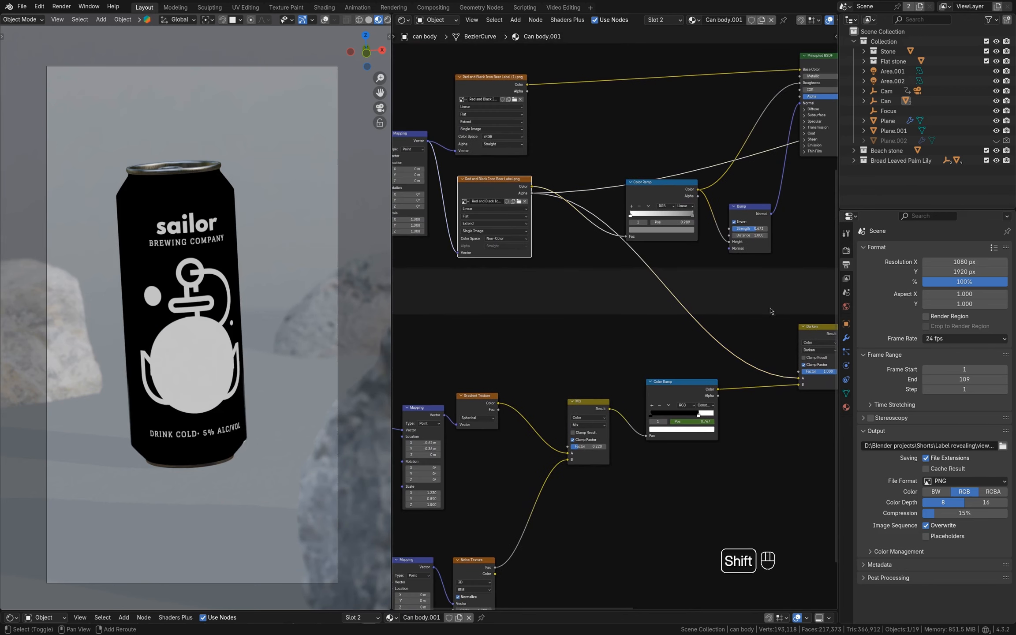
middle_drag(770, 311, 530, 277)
scroll(618, 317, up, 5)
click(569, 317)
click(555, 355)
ctrl+shift+click(558, 286)
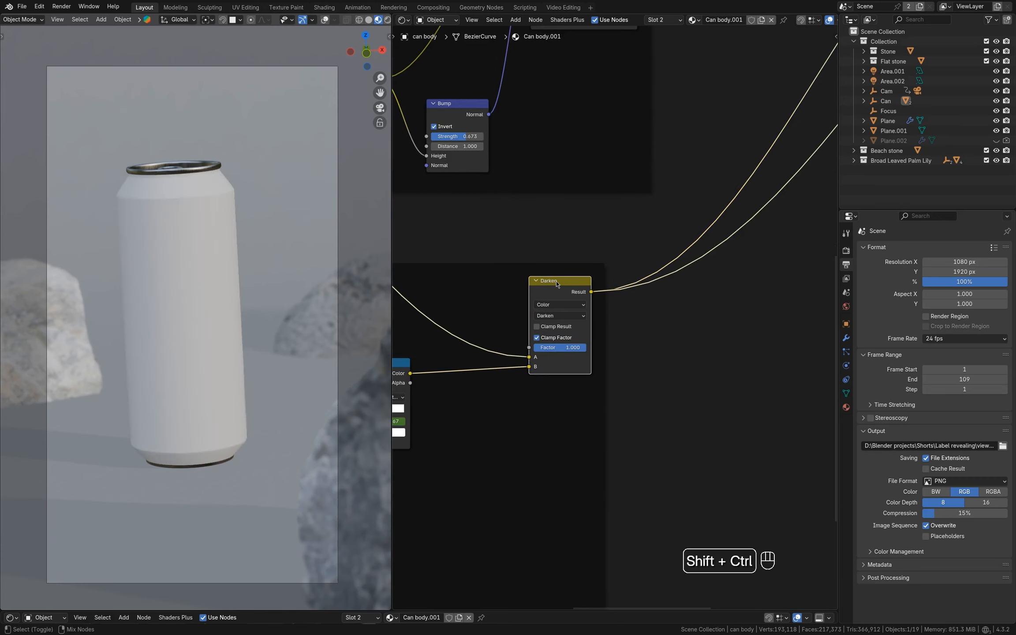
Play the animation with the Darken mask previewed, then reconnect the Mix Shader to the material output.
scroll(508, 372, down, 5)
middle_drag(507, 371, 701, 366)
scroll(688, 359, down, 4)
scroll(689, 360, down, 3)
key(space)
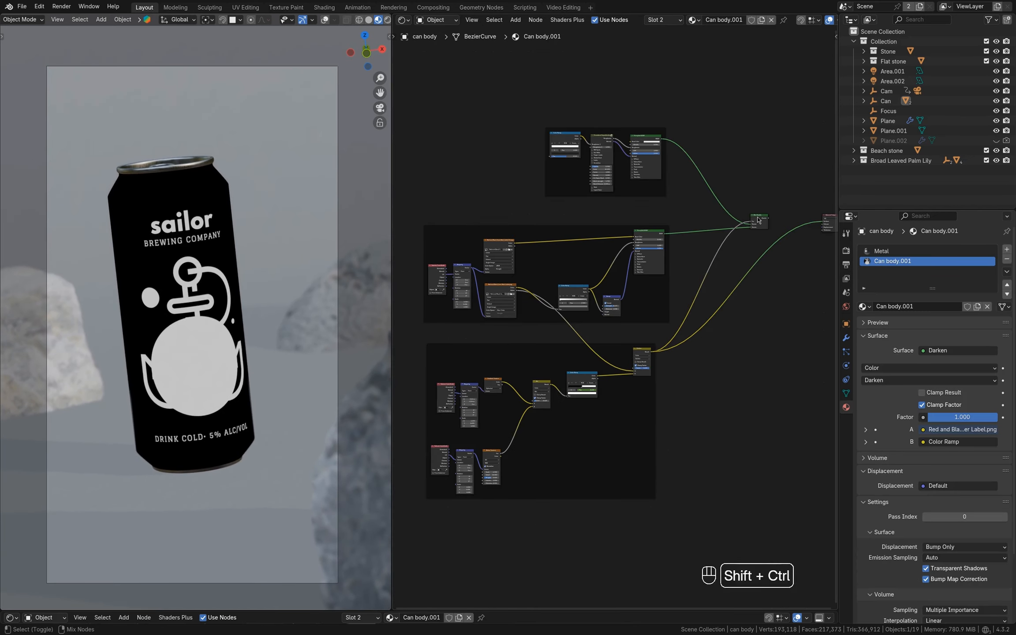
ctrl+shift+click(757, 219)
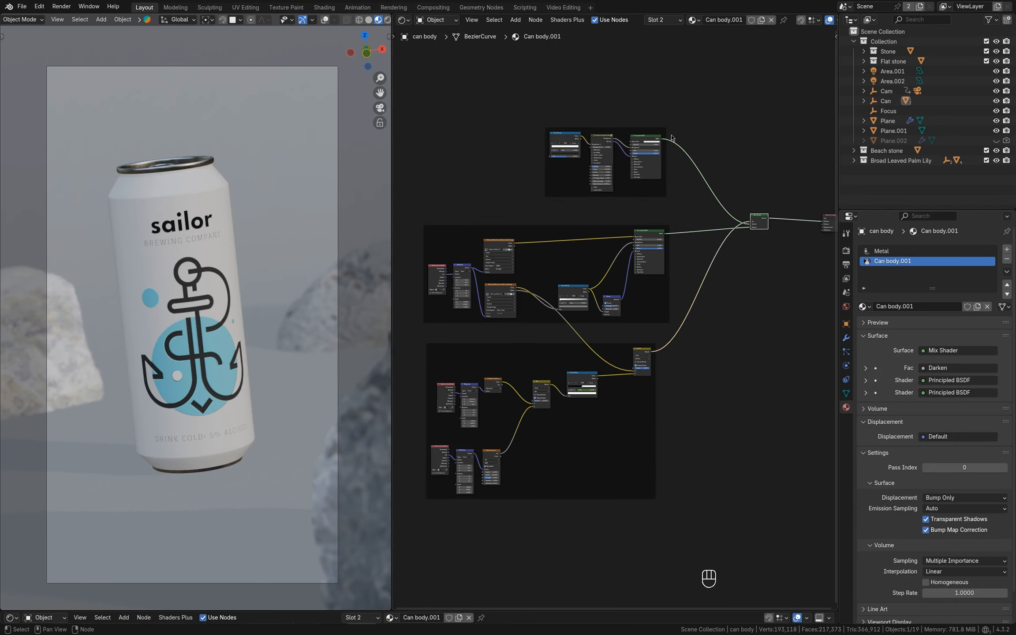
Add a third material slot to the can body and create a new material in it.
click(718, 39)
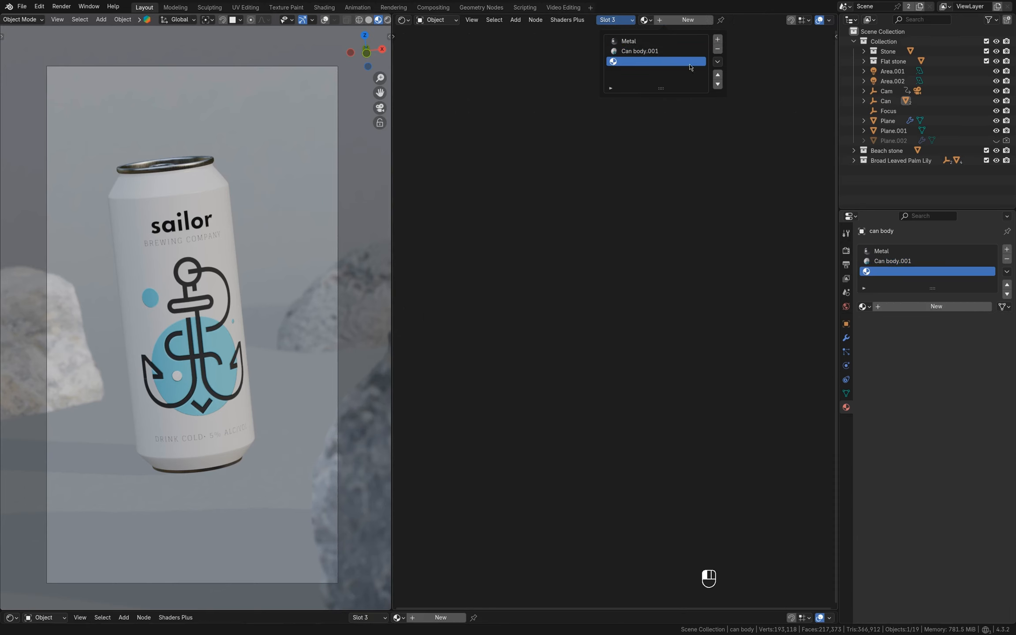
click(696, 20)
key(Home)
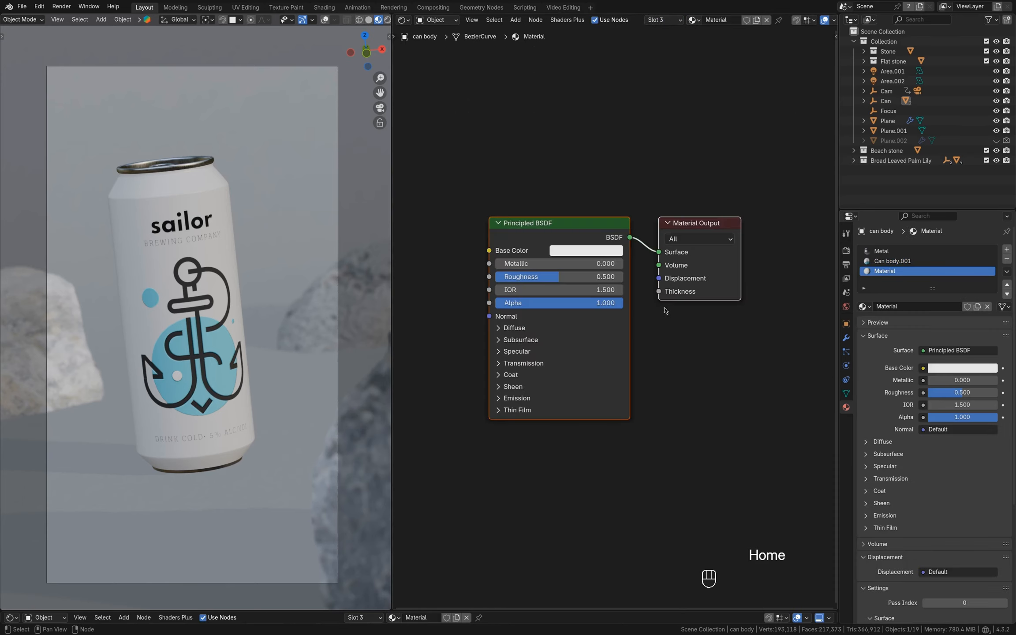
middle_drag(658, 307, 667, 309)
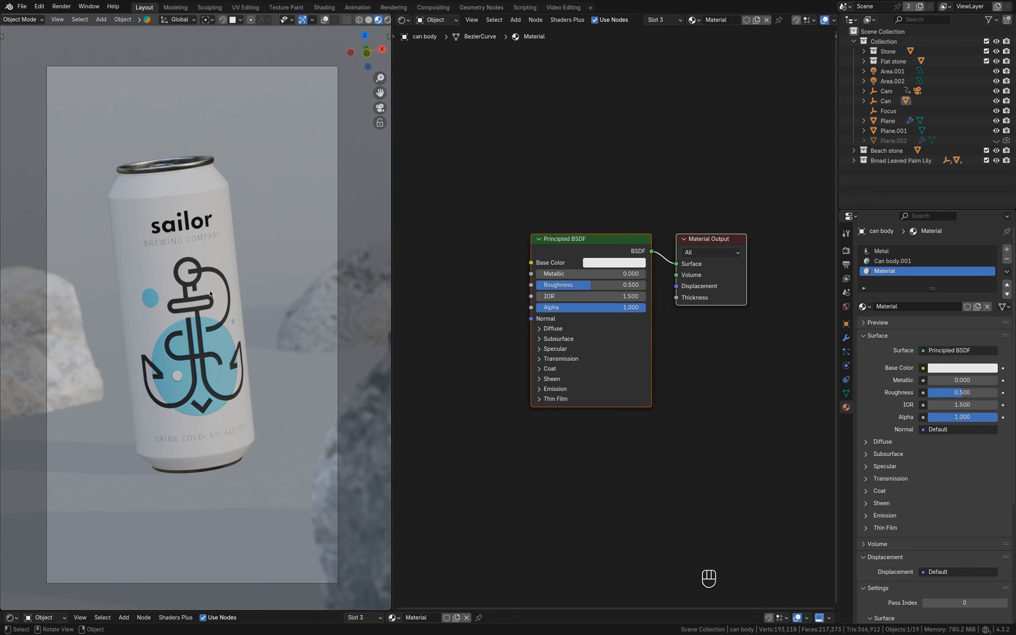
Assign the new material to the selected can body faces in Edit Mode, and return to Object Mode.
key(Tab)
key(shift+alt+z)
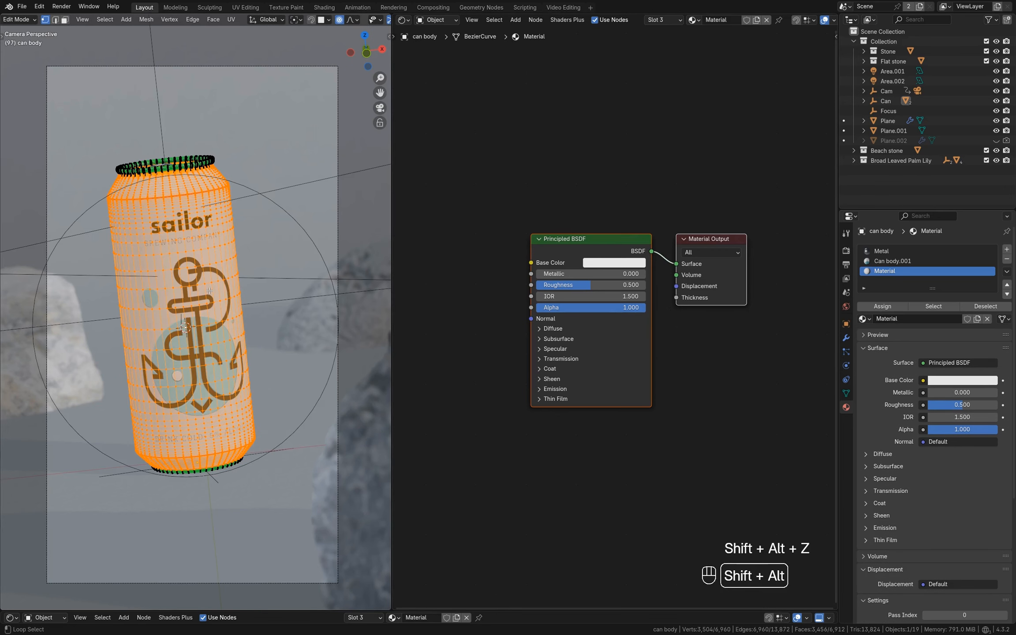
click(870, 308)
key(Tab)
scroll(670, 377, down, 2)
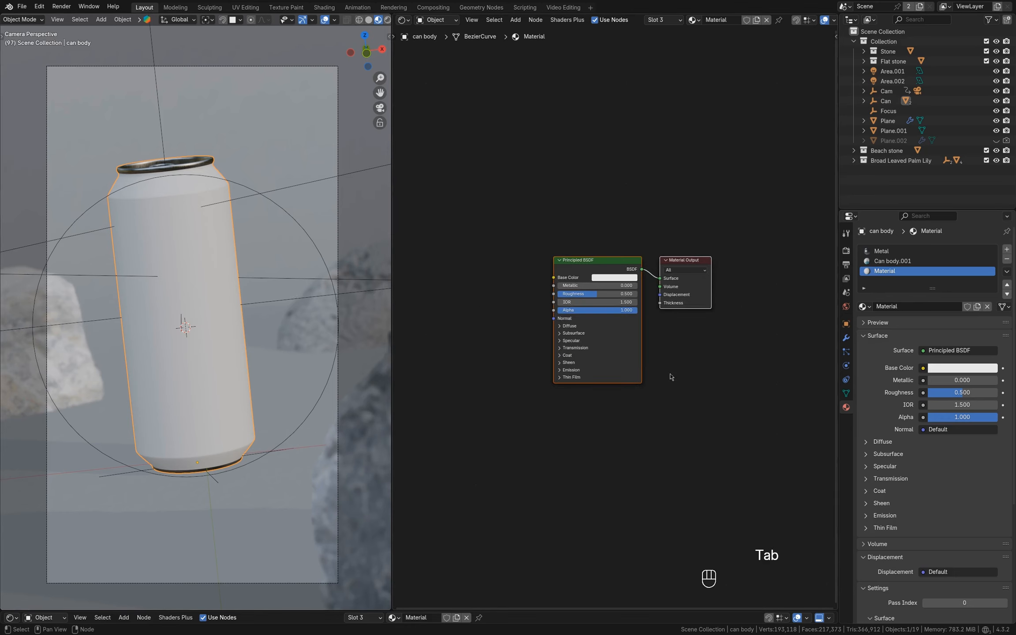
Set the Principled BSDF's Roughness to 0.165, space it away from the Material Output, and hide the viewport overlays.
drag(687, 265, 731, 270)
drag(599, 260, 602, 263)
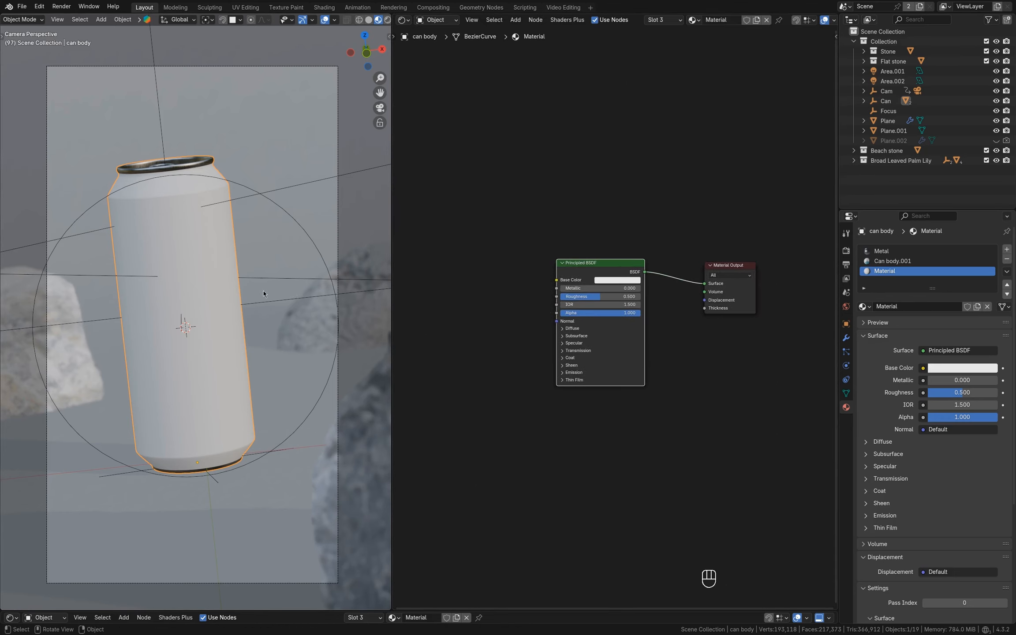
key(shift+alt+z)
scroll(386, 303, up, 2)
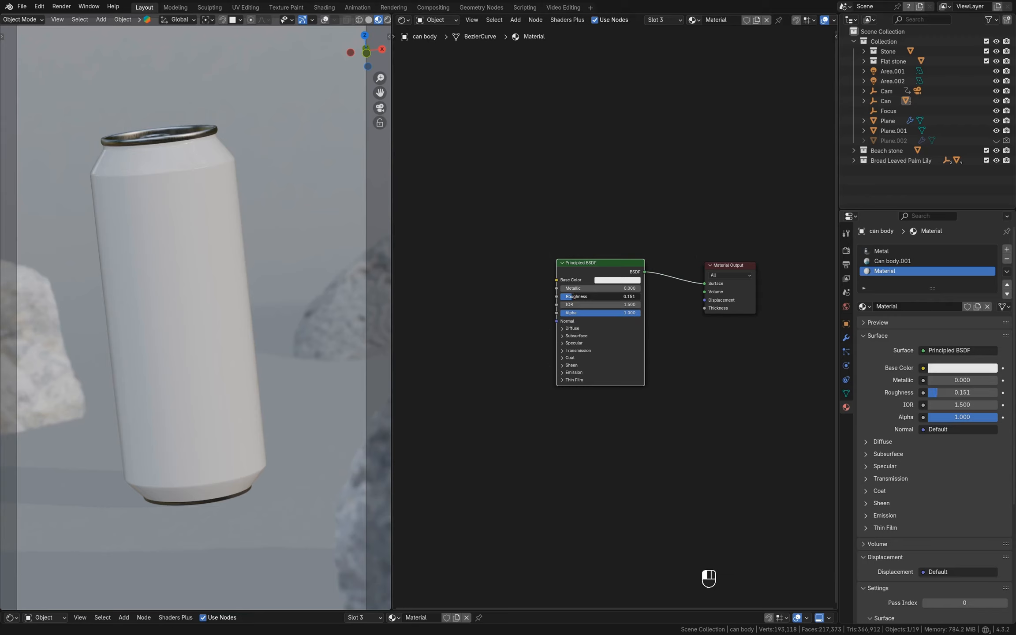
drag(643, 288, 643, 269)
drag(718, 268, 753, 250)
scroll(652, 282, down, 3)
middle_drag(606, 297, 625, 270)
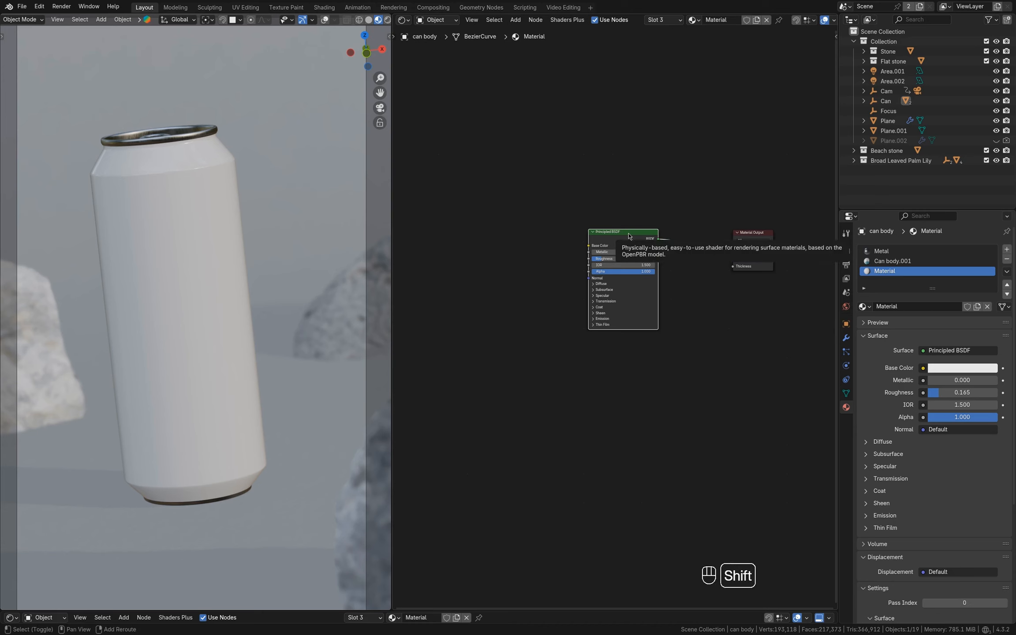
Duplicate the Principled BSDF and copy the colour label image texture node from the Can body.001 material.
key(shift+d)
click(640, 51)
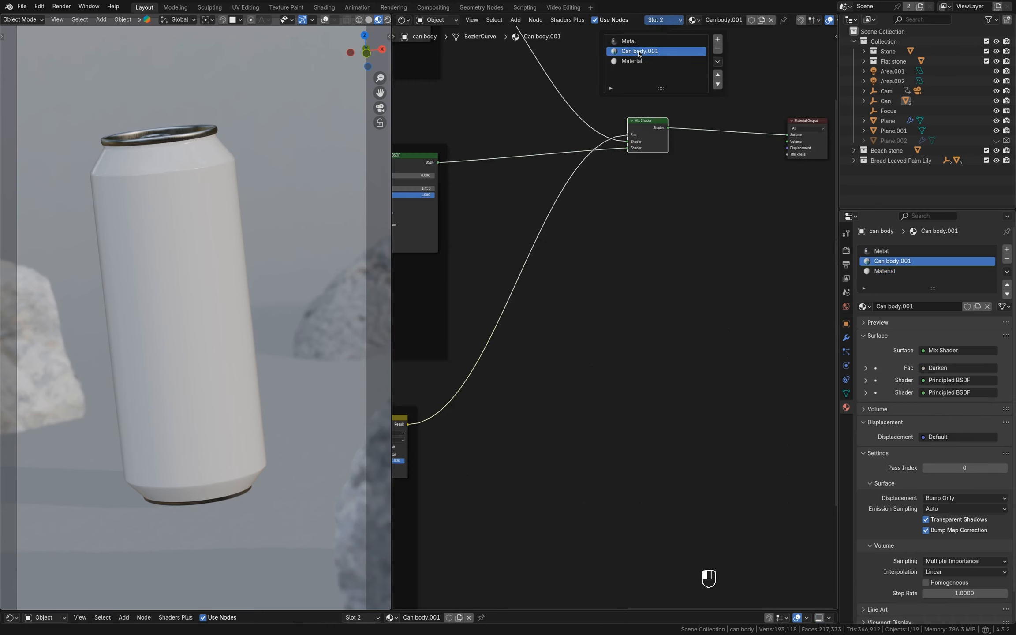
scroll(715, 277, down, 5)
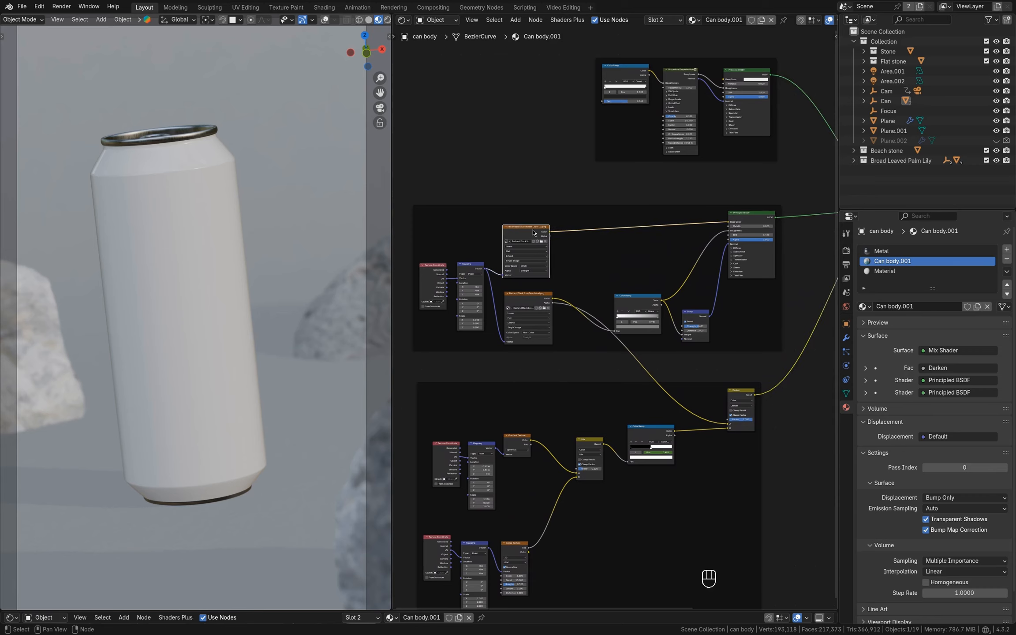
click(668, 20)
click(639, 61)
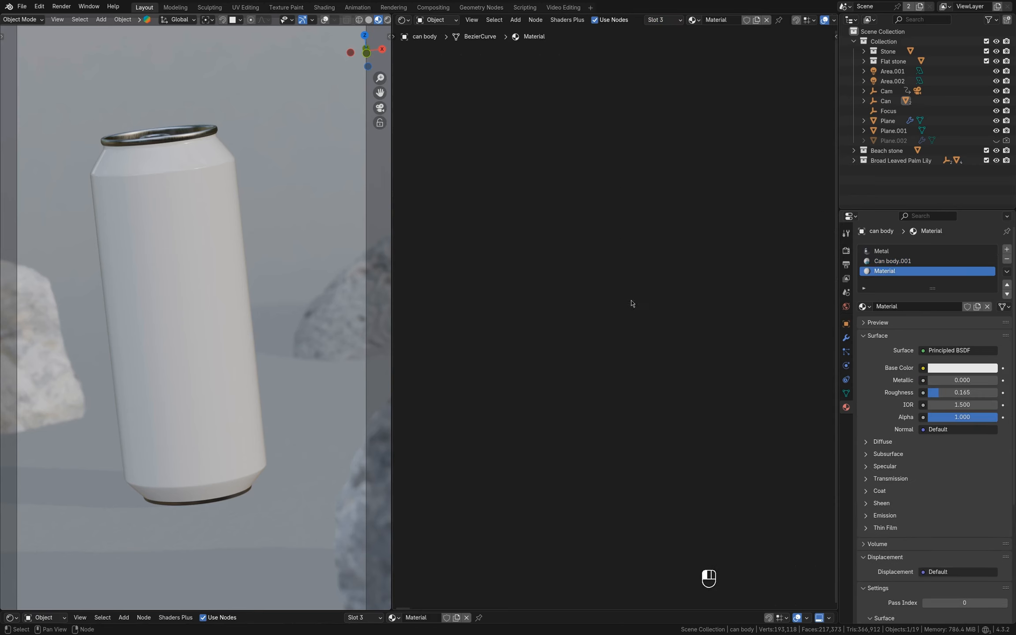
Paste the label image texture, link its Color to the duplicate shader's Base Color, and preview that shader on the can.
key(ctrl+v)
drag(635, 311, 644, 396)
scroll(689, 401, up, 5)
middle_drag(738, 408, 620, 356)
ctrl+shift+click(672, 378)
drag(650, 392, 647, 390)
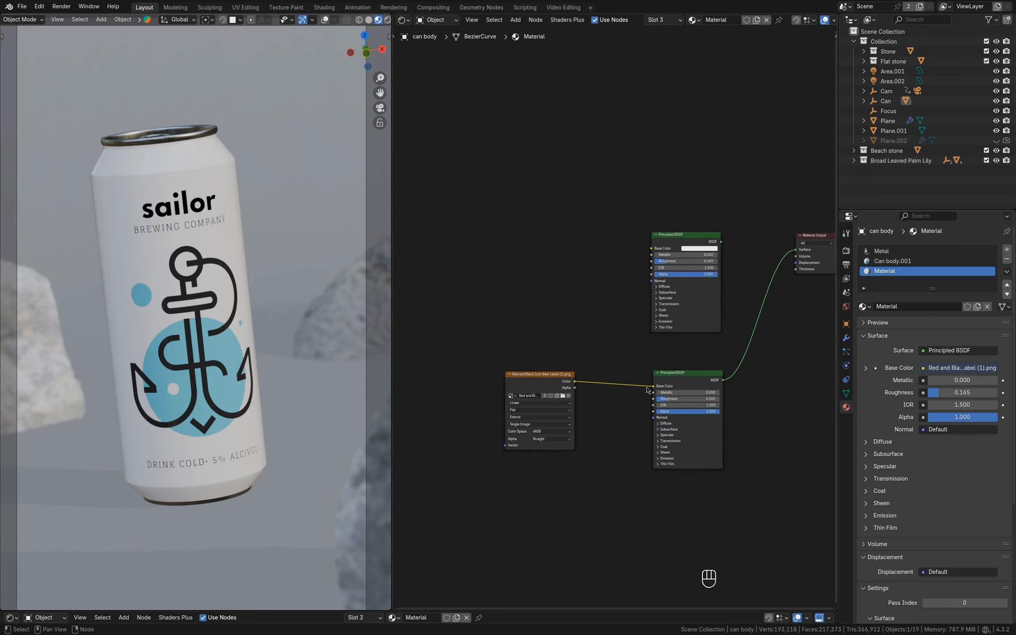
Add Texture Coordinate and Mapping nodes in front of the label image texture.
key(ctrl+t)
middle_drag(535, 389, 603, 351)
scroll(617, 375, up, 4)
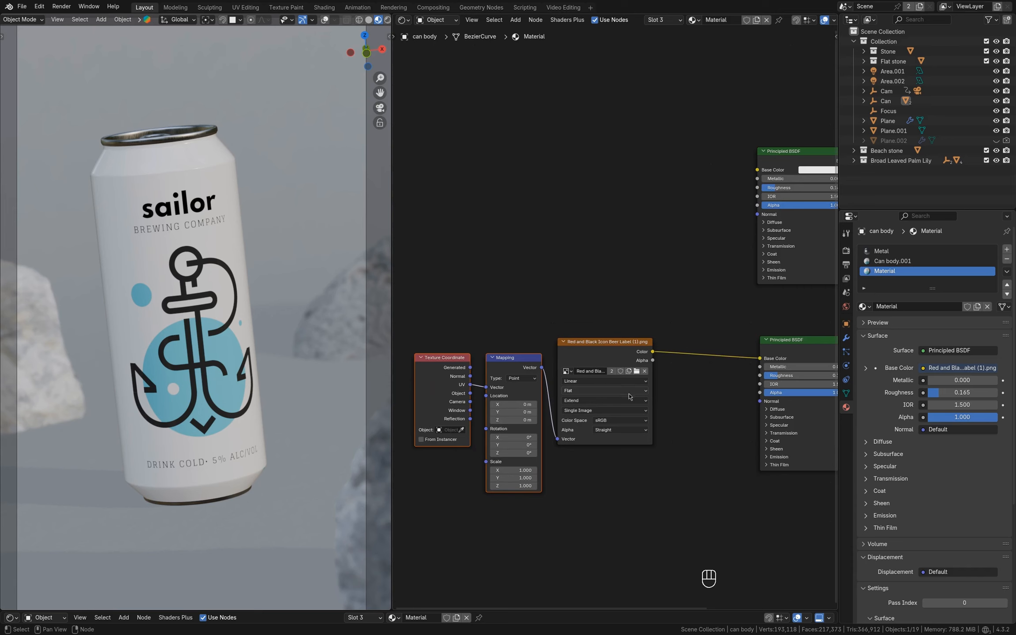
middle_drag(631, 396, 539, 355)
scroll(620, 317, down, 2)
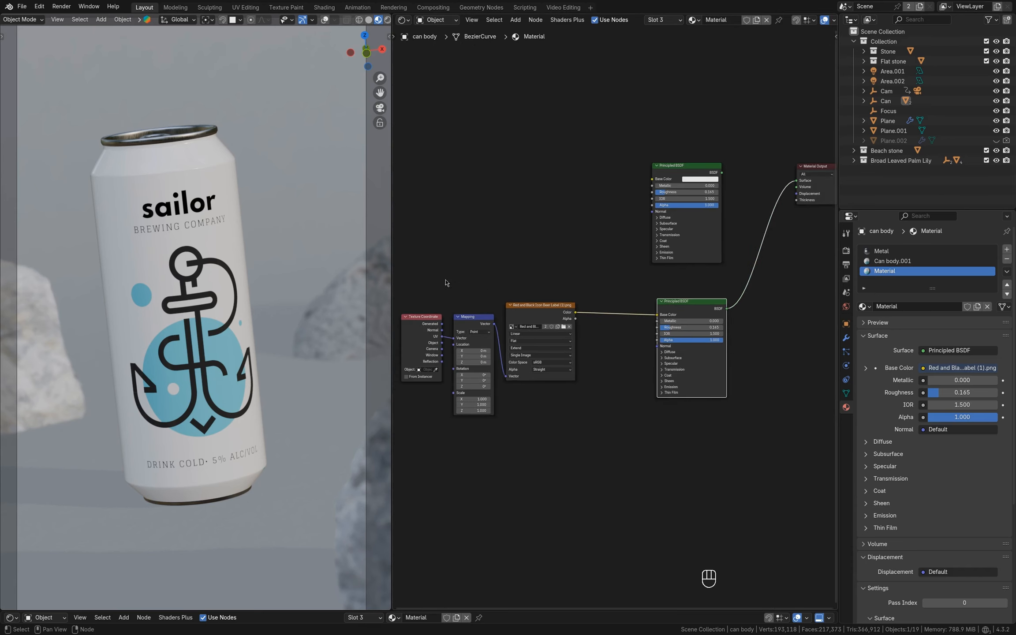
Add a Color Ramp fed by the label image's Color output and preview it on the can.
drag(542, 318, 478, 318)
key(shift+a)
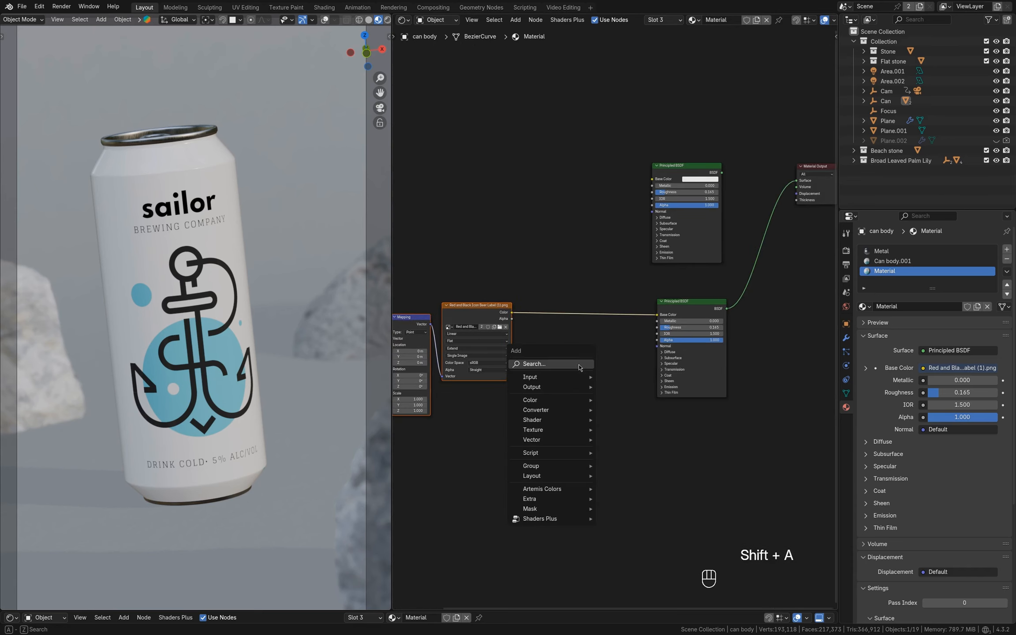
text(ram)
click(612, 378)
click(530, 339)
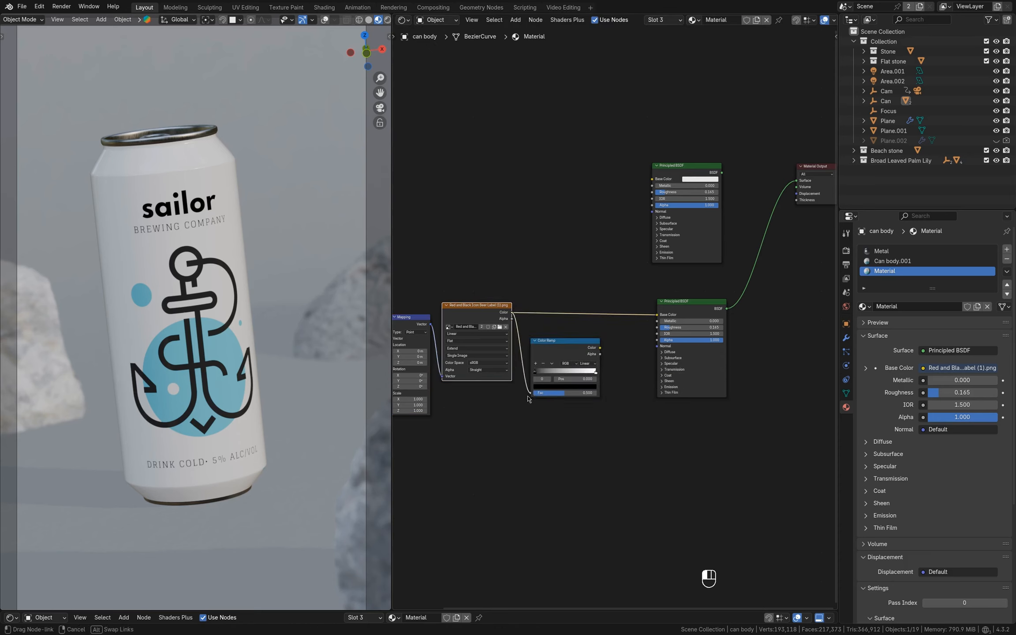
ctrl+shift+click(598, 352)
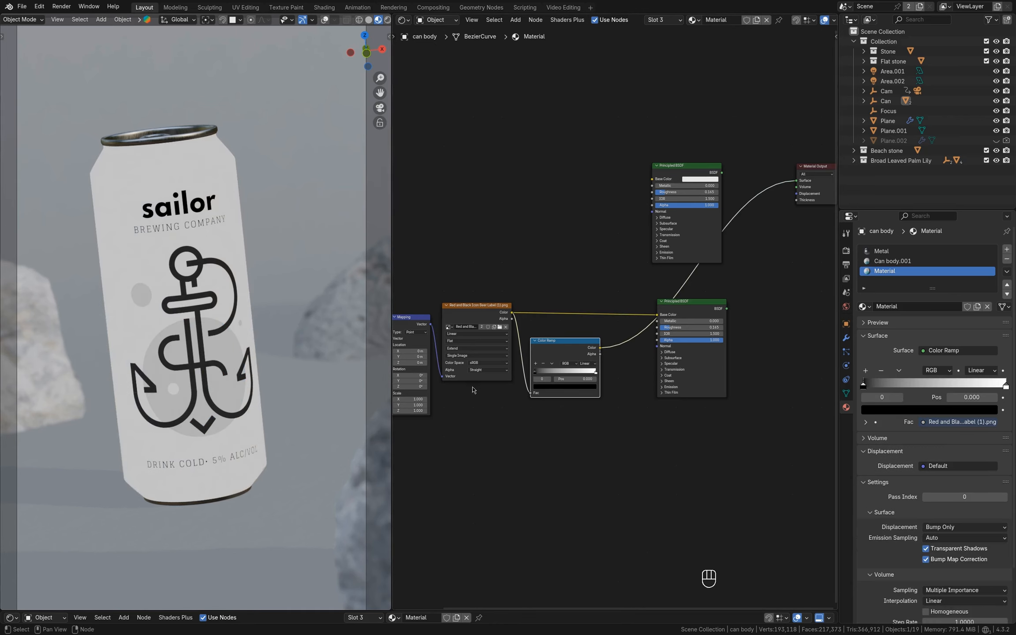
Set the ramp's dark stop to grey at position 0.182 and feed the ramp into the label shader's Roughness.
scroll(536, 386, up, 4)
drag(532, 387, 568, 391)
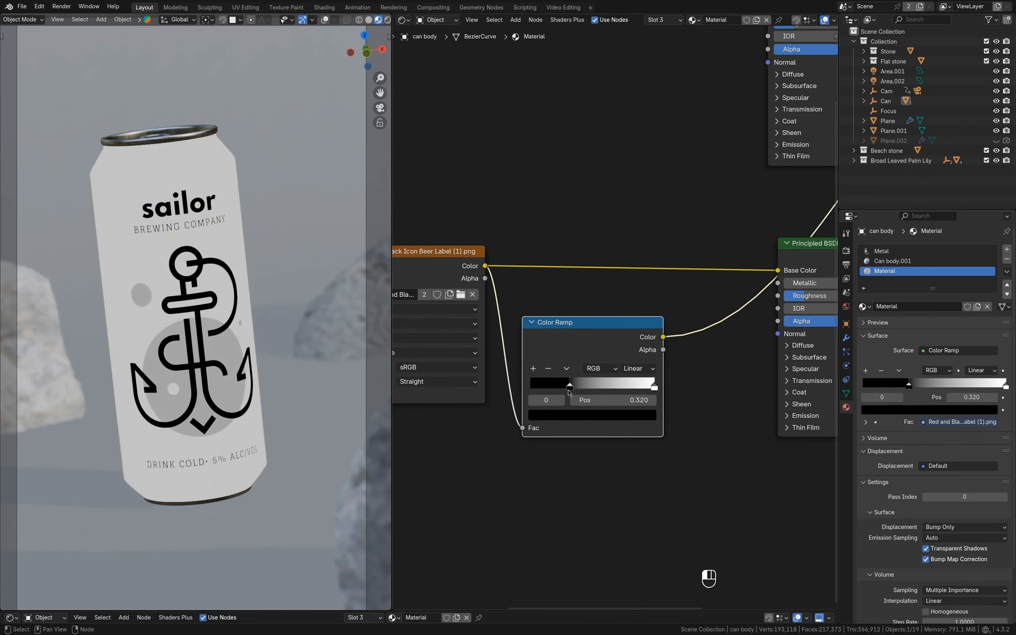
click(556, 417)
drag(634, 289, 634, 270)
click(699, 373)
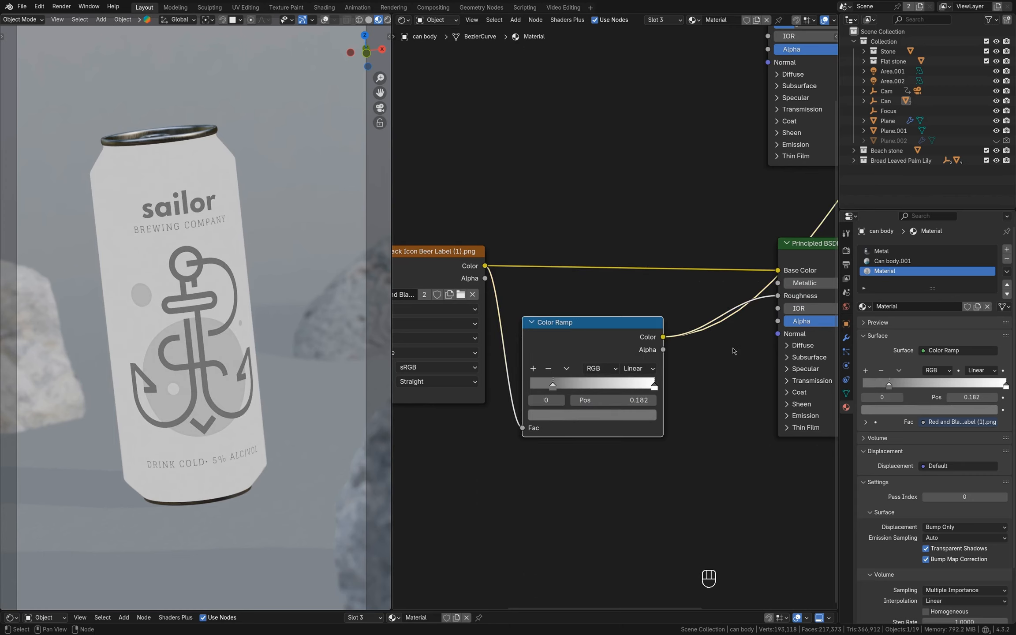
middle_drag(732, 351, 639, 307)
ctrl+shift+click(688, 335)
Add a Bump node with the Color Ramp driving its Height and connect it to the label shader's Normal.
drag(524, 307, 504, 307)
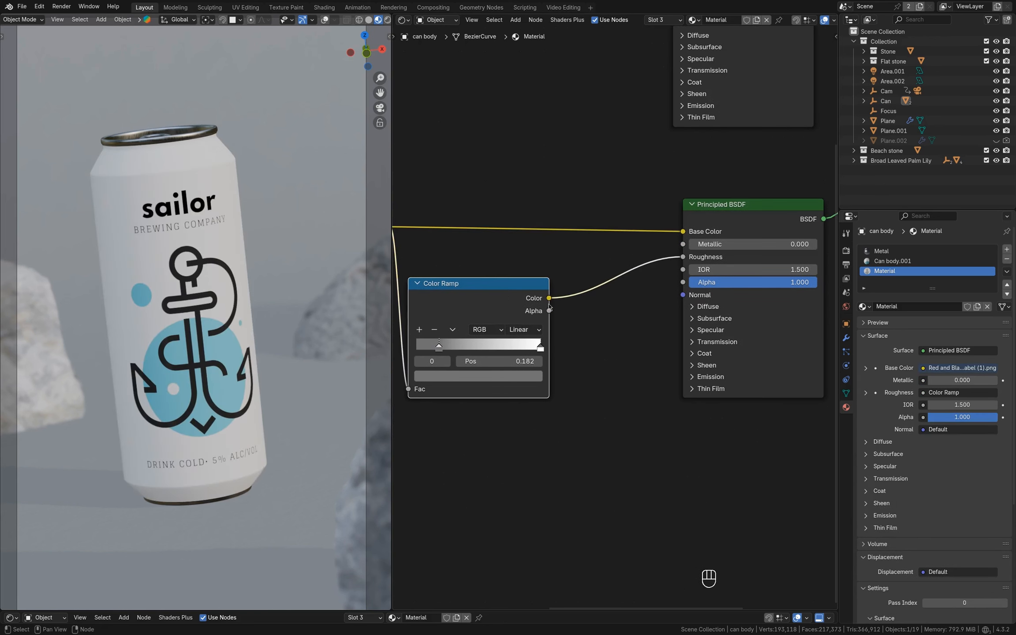
drag(581, 343, 589, 353)
text(bu)
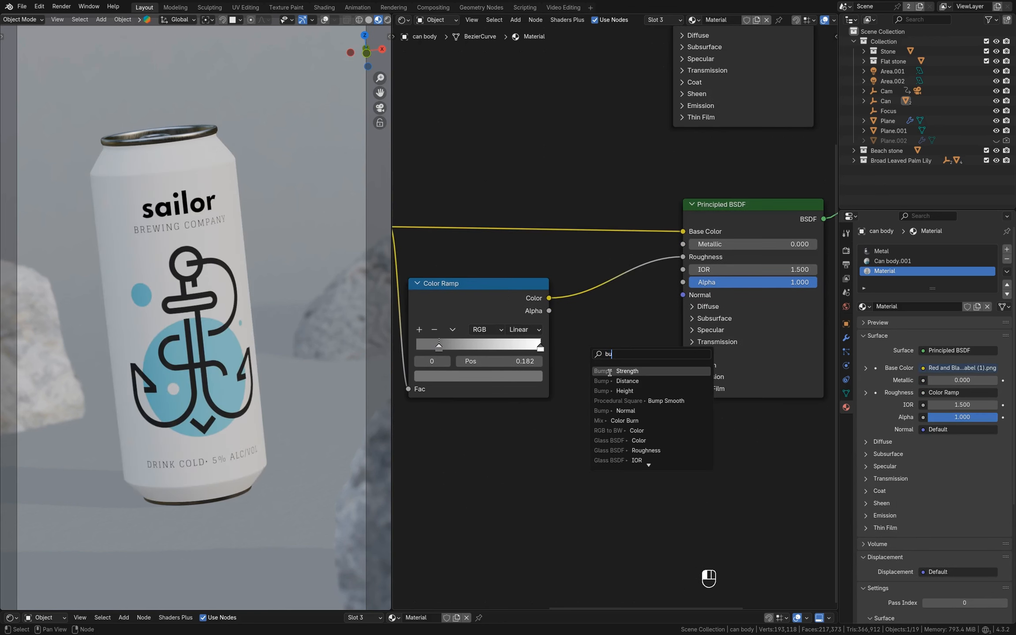
click(624, 391)
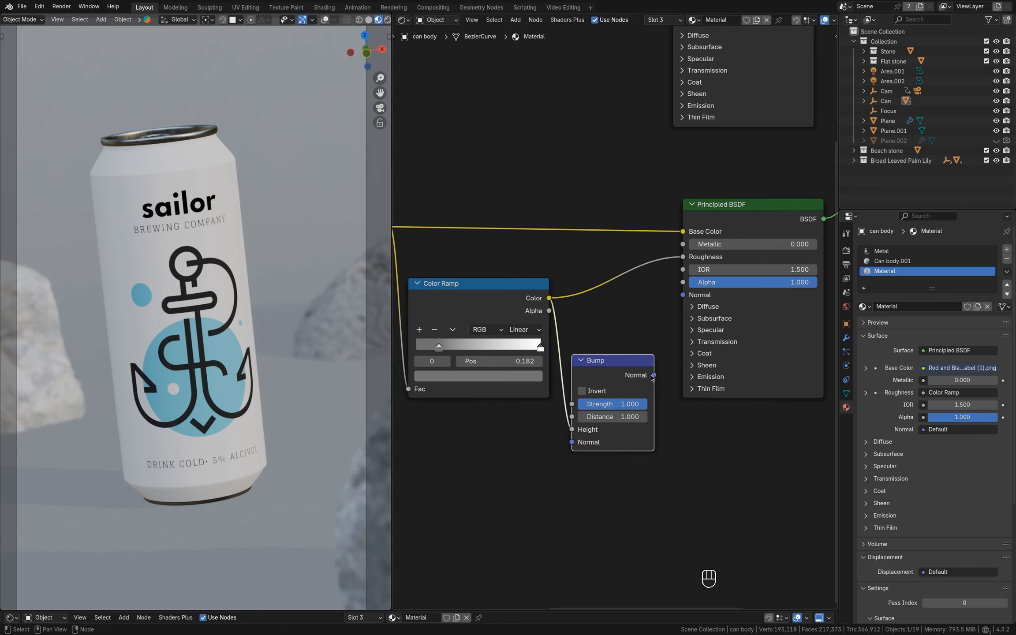
drag(680, 301, 682, 297)
Invert the Bump node and set its Strength to about 0.607, checking the bump on the can.
ctrl+shift+click(611, 365)
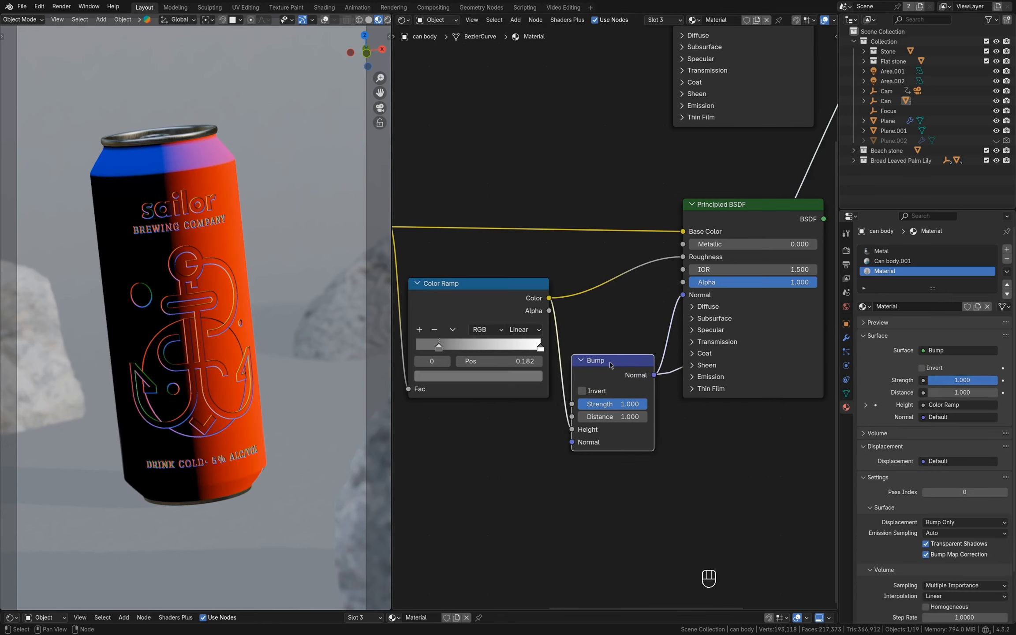
click(582, 390)
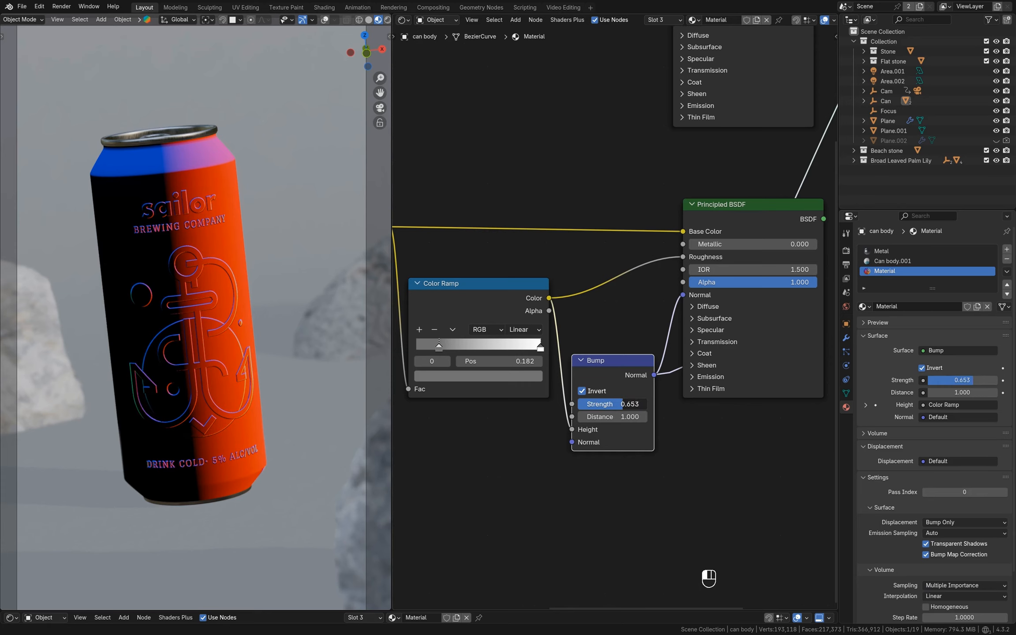
ctrl+shift+click(741, 219)
Group all the label shader nodes into one frame and reposition it beneath the plain white shader.
scroll(741, 219, down, 6)
drag(712, 426, 428, 280)
key(ctrl+j)
drag(603, 273, 601, 270)
Combine the plain white and label Principled BSDFs with a Mix Shader and connect it to the material output.
scroll(639, 300, up, 2)
key(shift+a)
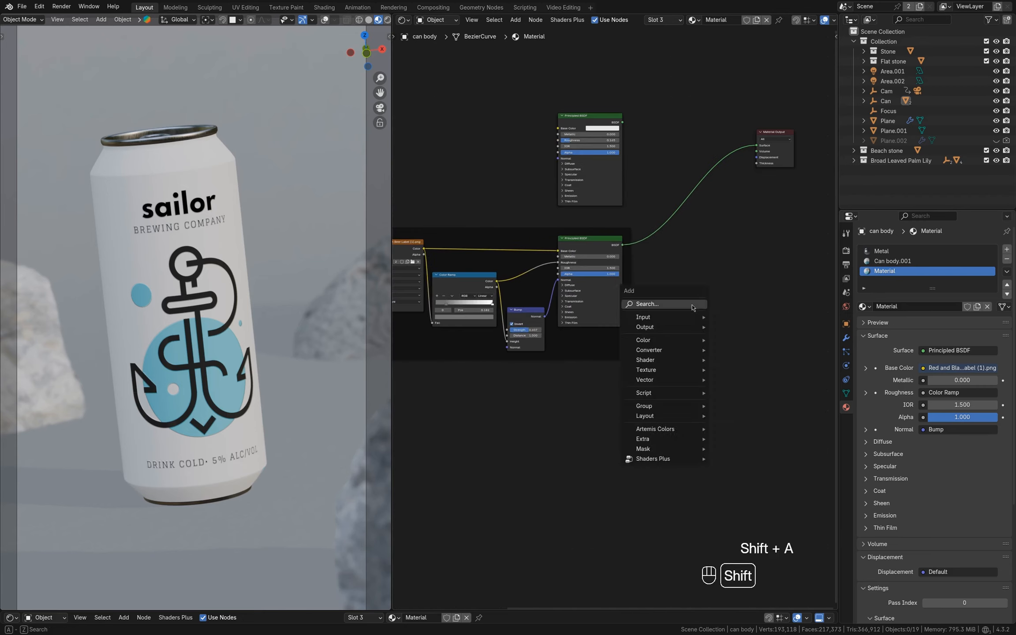
text(mi)
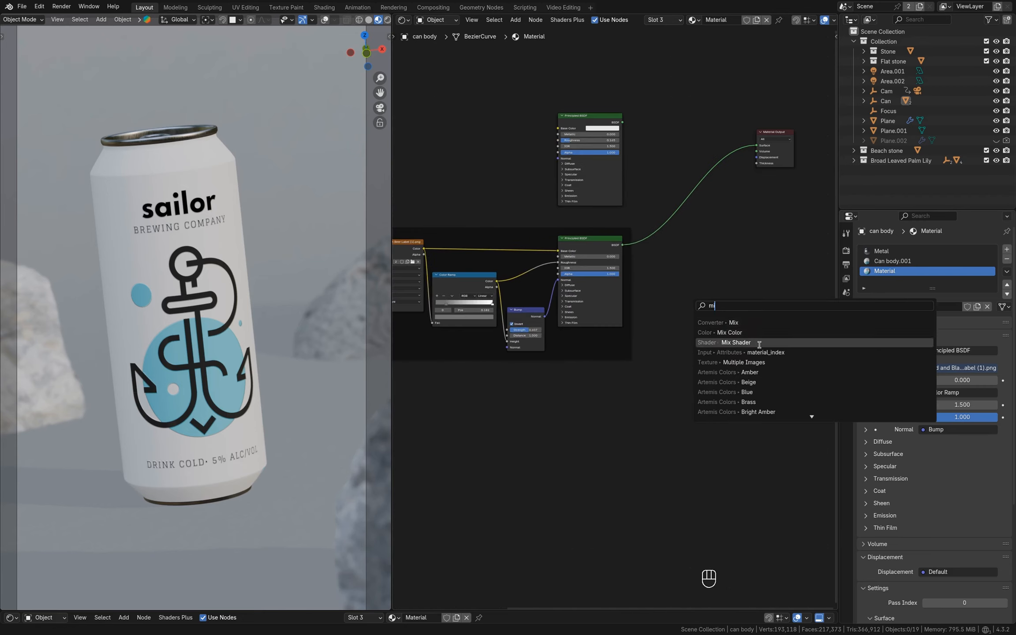
click(759, 343)
click(730, 248)
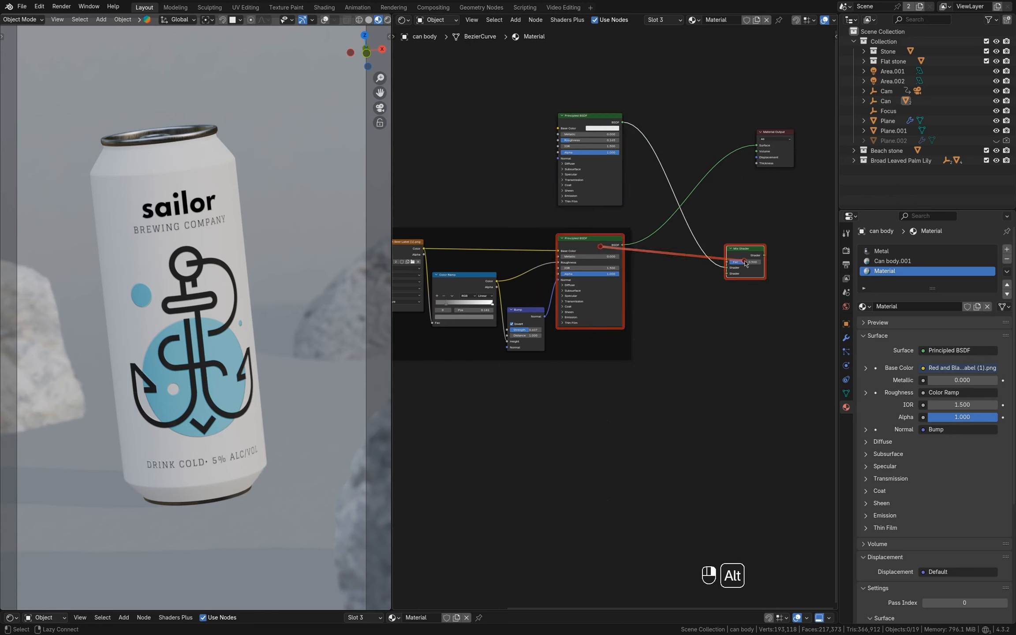
ctrl+shift+click(731, 233)
drag(730, 234, 717, 214)
Add a Gradient Texture with Texture Coordinate and Mapping nodes below the label frame.
middle_drag(592, 302, 792, 225)
scroll(544, 331, up, 3)
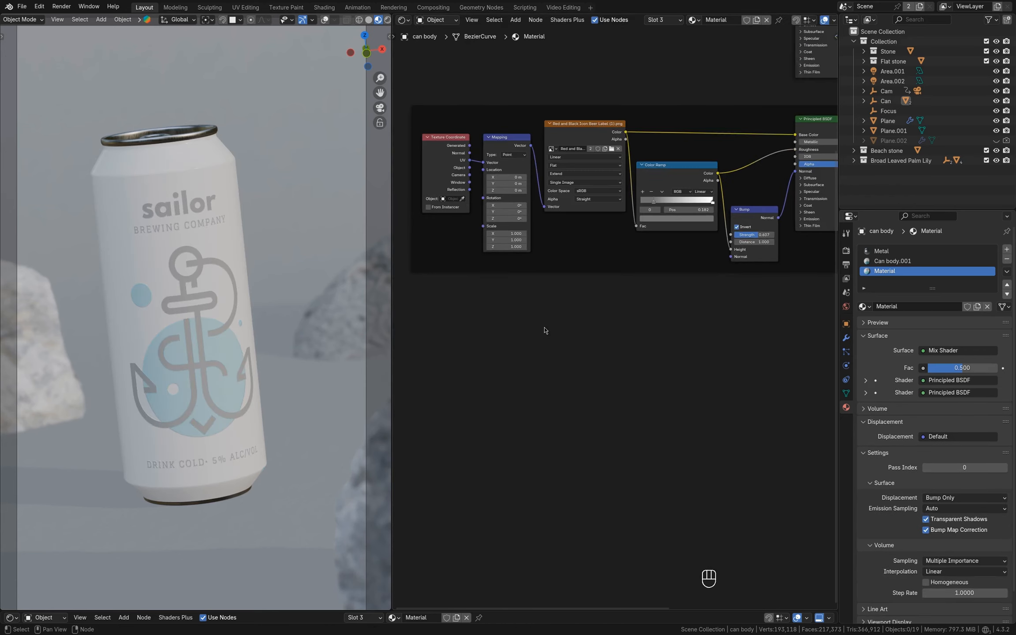
middle_drag(489, 345, 537, 334)
key(shift+a)
text(g)
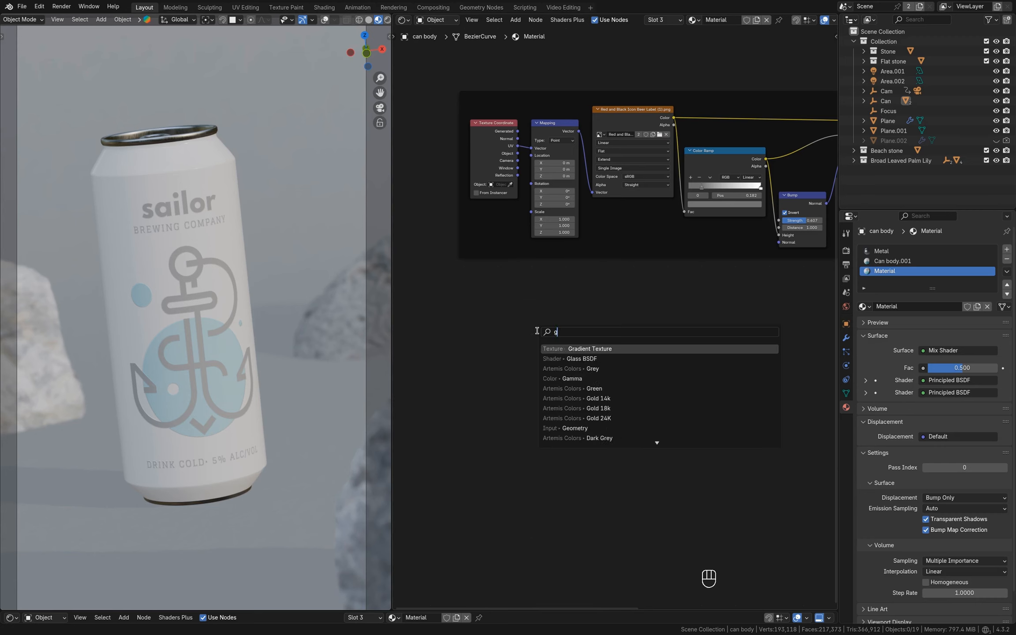
click(587, 348)
click(531, 322)
key(ctrl+t)
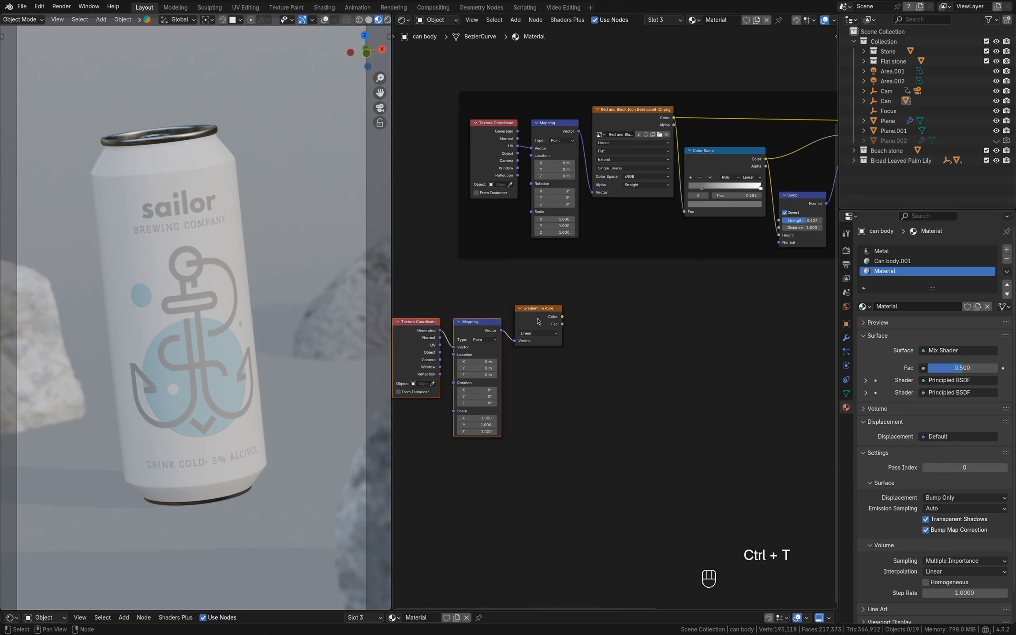
Drive the gradient's mapping from UV coordinates, set the gradient type to Spherical, and preview it on the can.
middle_drag(533, 335, 590, 337)
scroll(536, 345, up, 2)
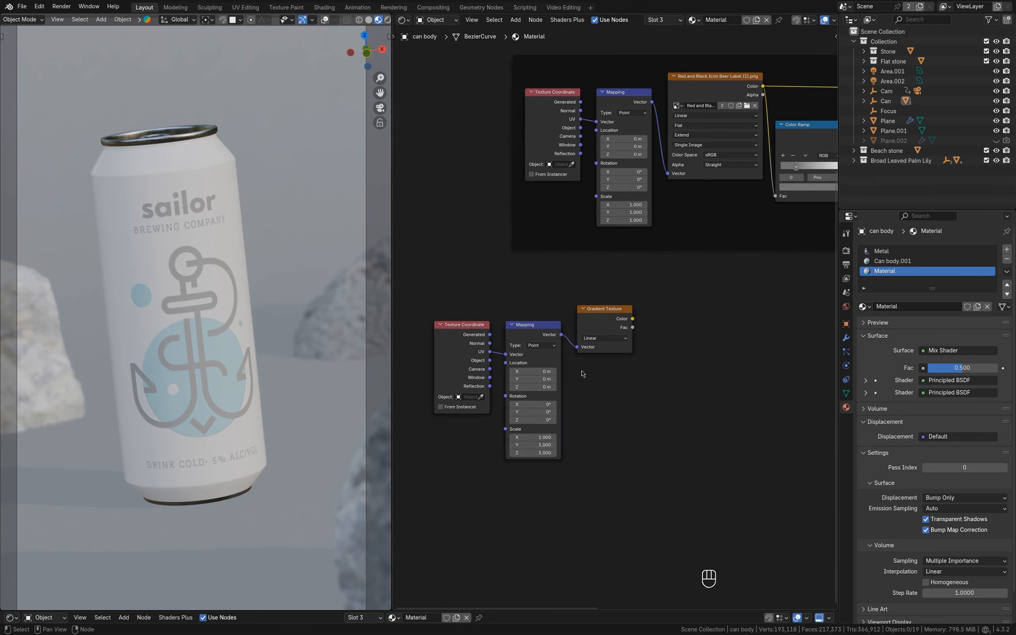
scroll(582, 357, up, 1)
click(569, 348)
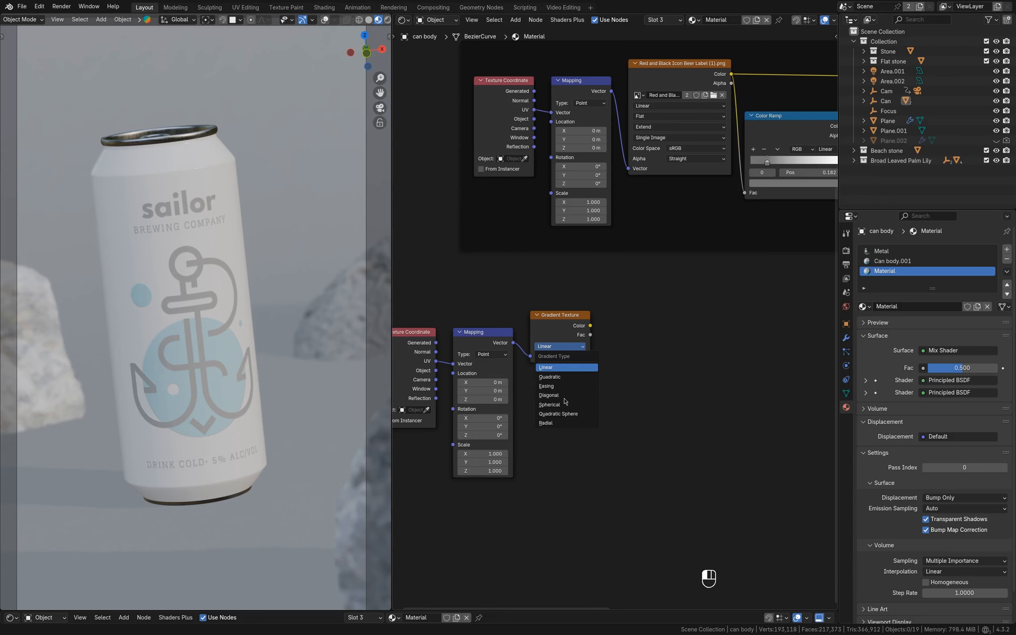
ctrl+shift+click(573, 342)
middle_drag(476, 388, 564, 376)
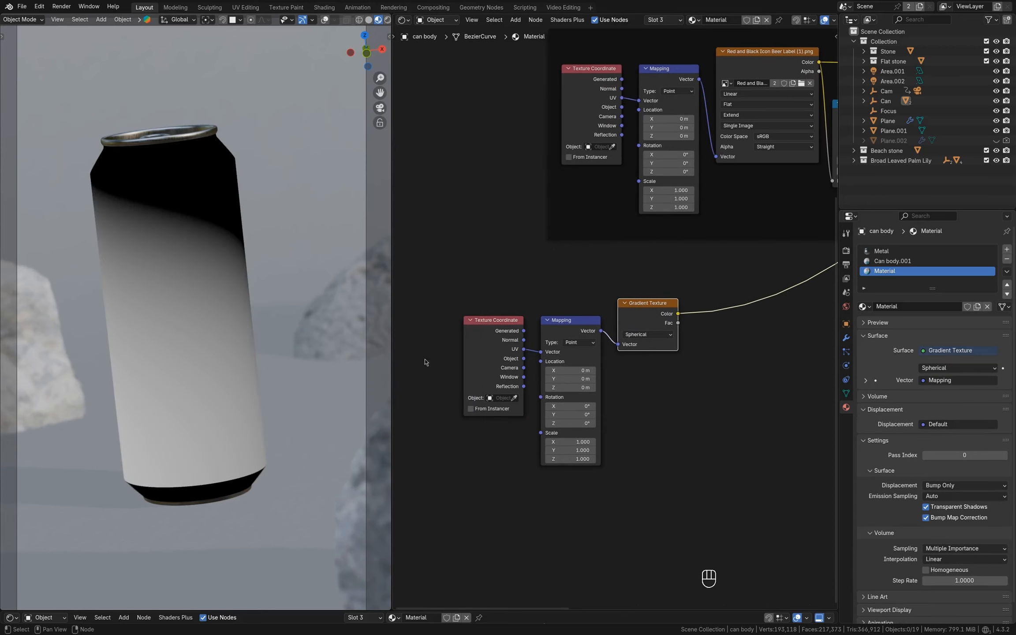
Set the gradient's Mapping Location to X -0.5 m and Y -0.41 m to centre it on the can.
shift+drag(565, 370, 542, 379)
middle_drag(264, 356, 382, 356)
key(shift+b)
drag(163, 309, 216, 397)
middle_drag(216, 356, 309, 320)
mouse_move(570, 379)
shift+mouse_down()
mouse_move(548, 379)
mouse_move(583, 379)
shift+mouse_up()
shift+drag(570, 370, 561, 370)
middle_drag(282, 335, 79, 334)
Add a Color Ramp after the Gradient Texture with Constant interpolation and its white stop at about 0.84.
key(shift+a)
click(758, 378)
text(col)
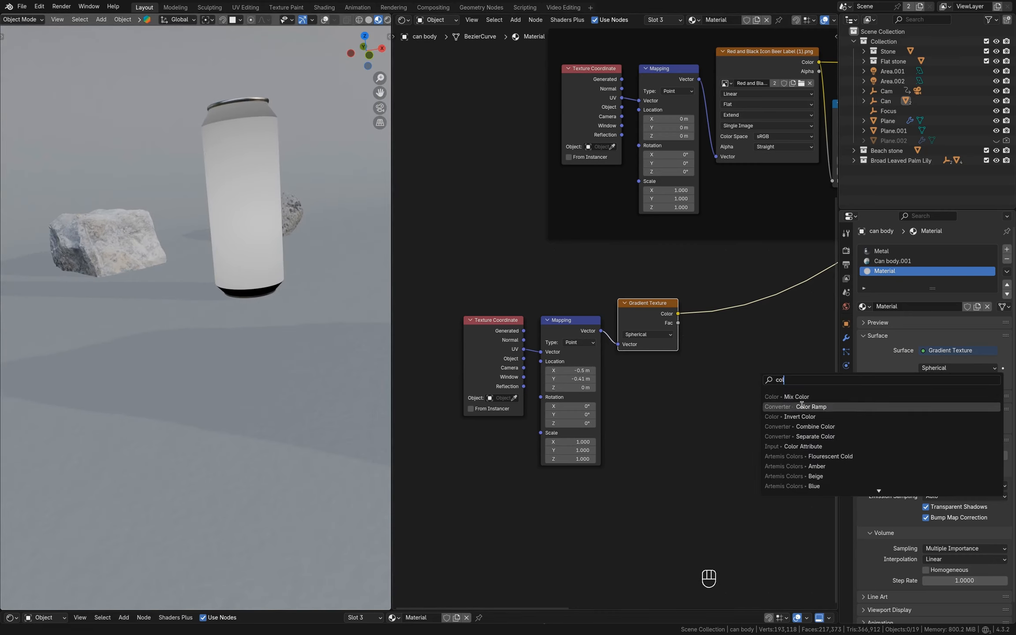
click(797, 405)
click(732, 297)
middle_drag(790, 348, 688, 351)
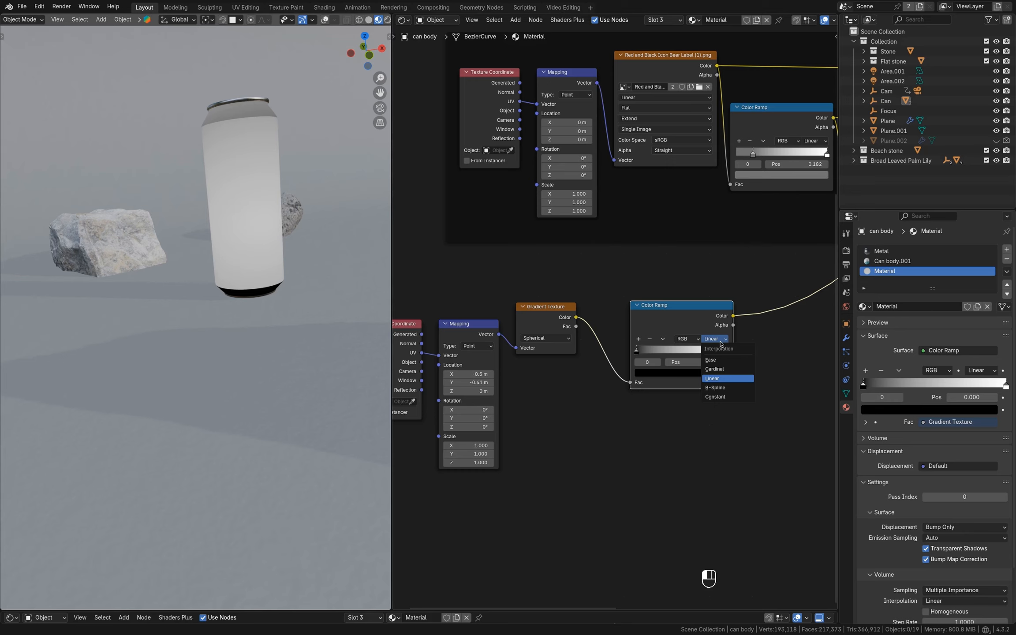
click(720, 396)
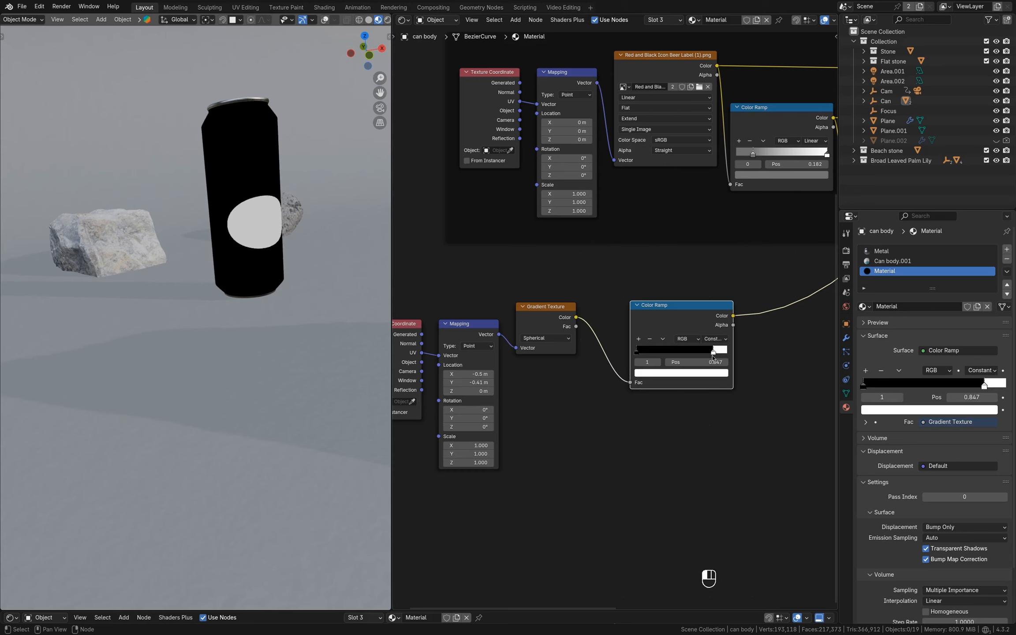
Set the gradient's Mapping Location Y to -0.51 m and slide the ramp's white stop to about 0.404, checking the reveal around the can.
key(KP_0)
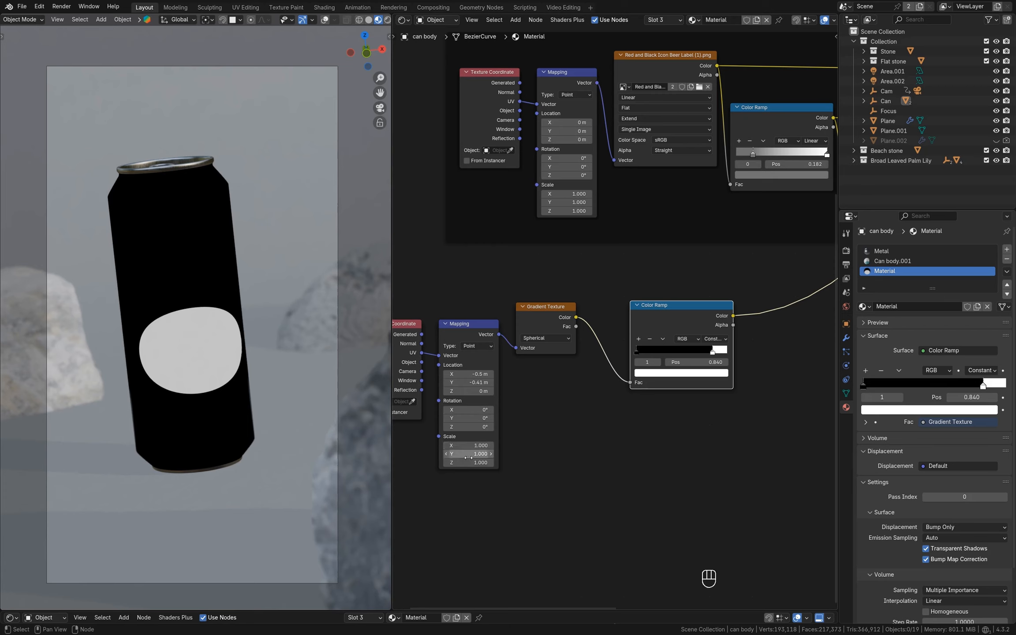
shift+drag(469, 383, 441, 382)
drag(708, 355, 713, 356)
drag(717, 354, 684, 375)
middle_drag(132, 335, 289, 353)
click(179, 340)
drag(684, 355, 681, 356)
mouse_move(681, 353)
mouse_down()
mouse_move(653, 355)
mouse_move(718, 355)
mouse_move(700, 355)
mouse_up()
middle_drag(264, 353, 335, 355)
drag(700, 355, 673, 355)
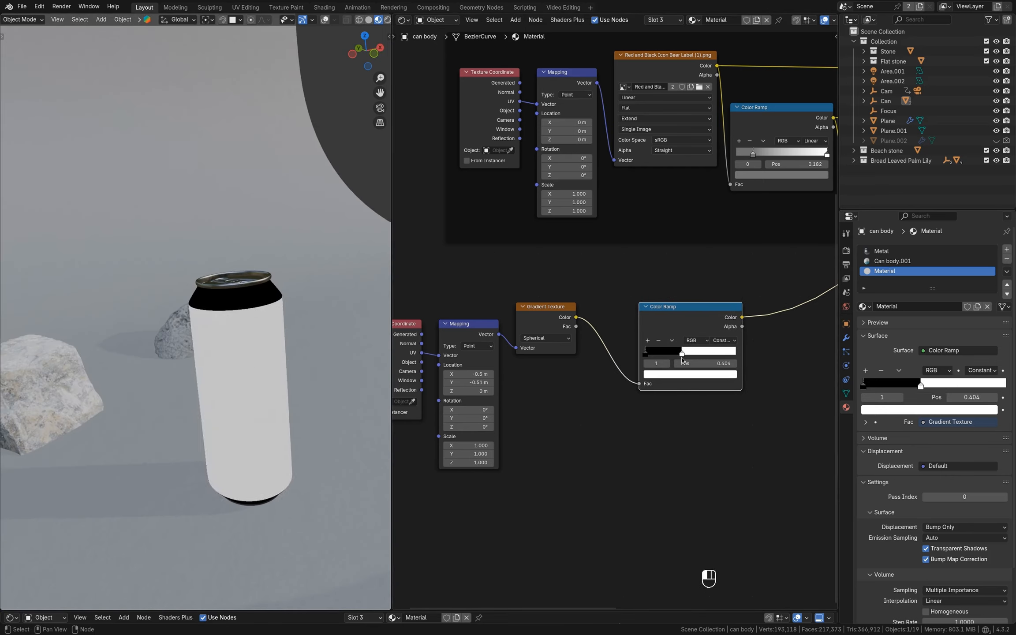
Detach the Color Ramp from the Gradient Texture and move it aside, leaving room for more nodes between them.
scroll(283, 352, down, 3)
middle_drag(282, 353, 260, 353)
alt+drag(648, 332, 439, 525)
middle_drag(476, 514, 474, 469)
scroll(487, 459, down, 2)
drag(491, 456, 662, 391)
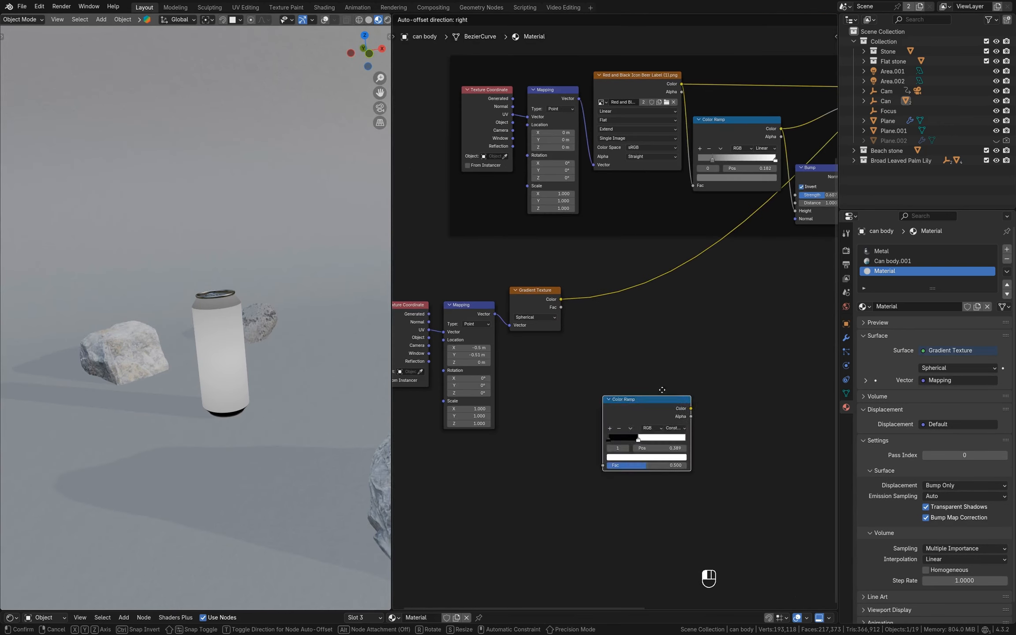
drag(663, 392, 717, 334)
scroll(712, 333, down, 2)
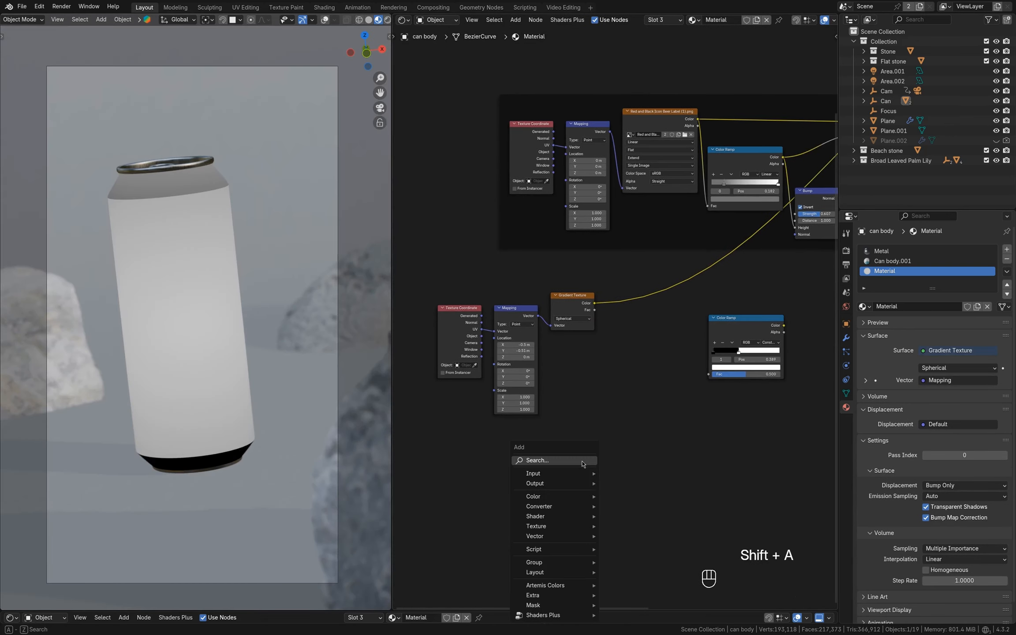
Add a Noise Texture below the gradient with its own UV Texture Coordinate and Mapping nodes, and preview it on the can.
click(583, 461)
text(gr)
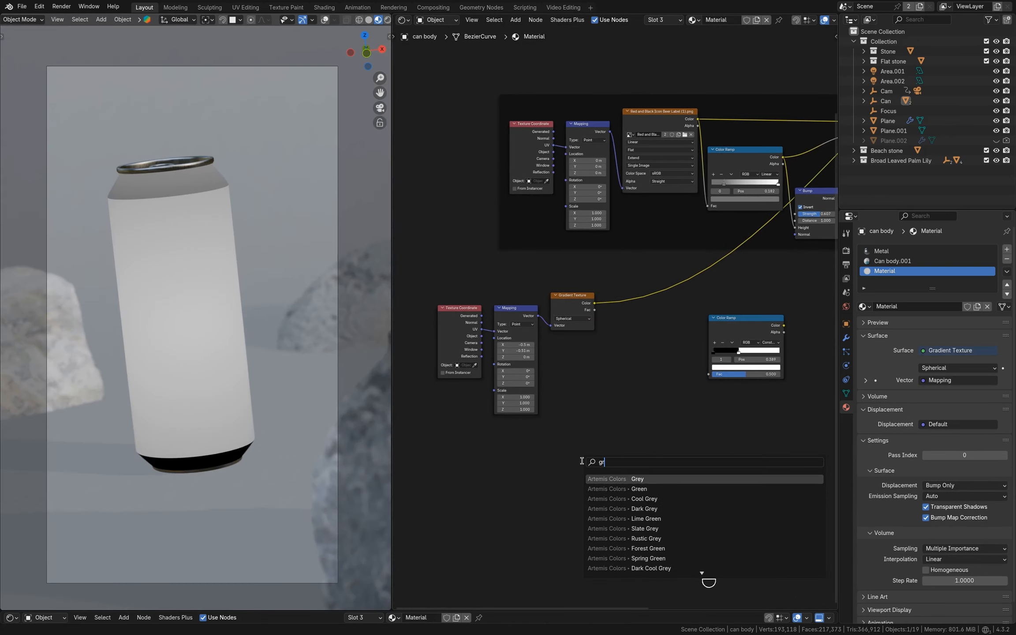
click(631, 479)
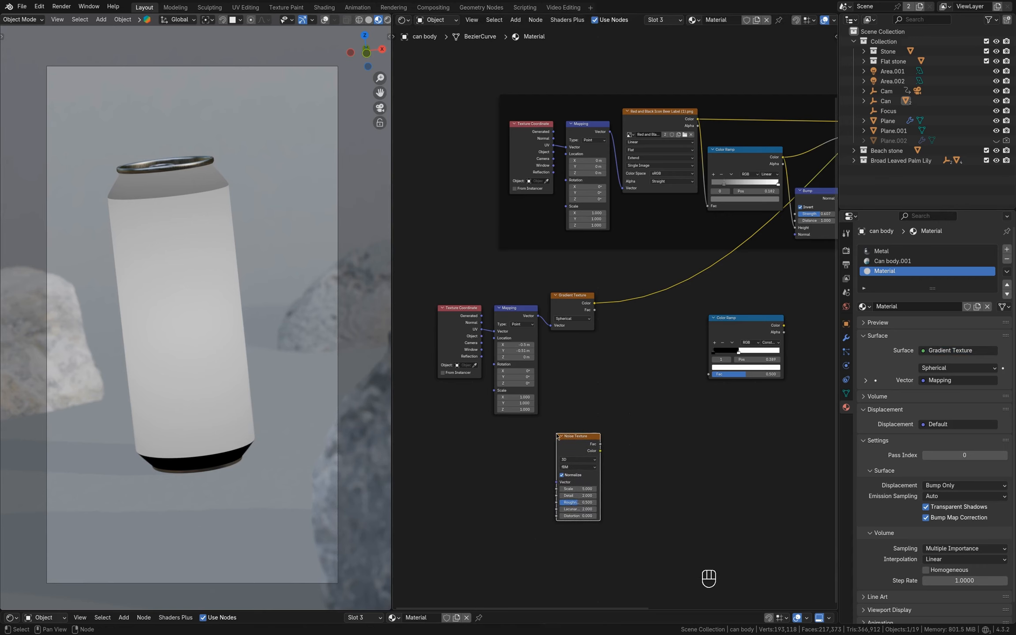
click(562, 479)
key(ctrl+t)
ctrl+shift+click(583, 451)
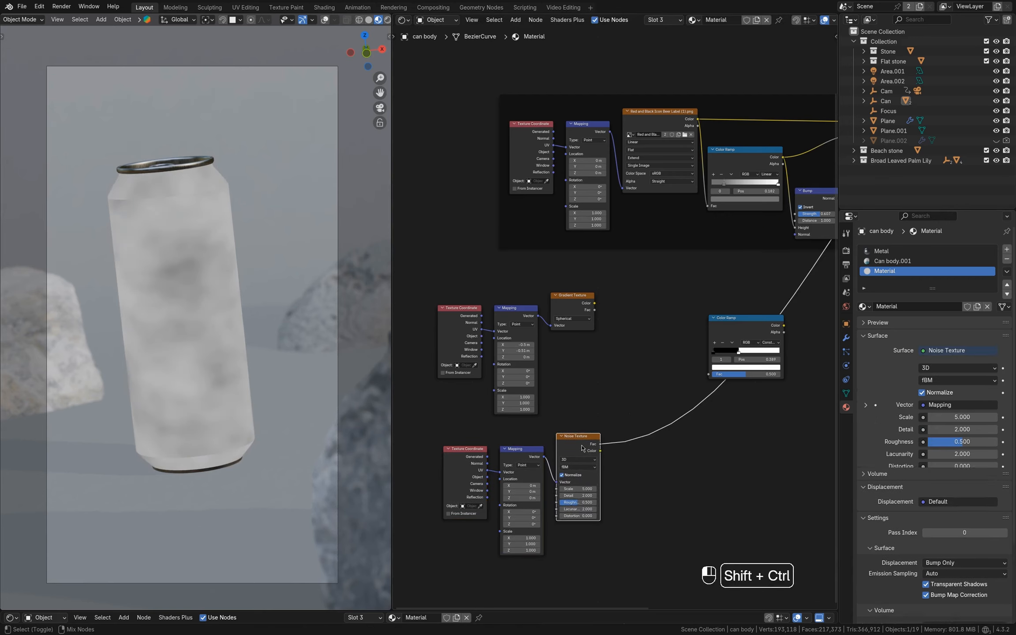
Set the Noise Texture's Scale to 6.3 and Detail to 15.
scroll(577, 451, up, 3)
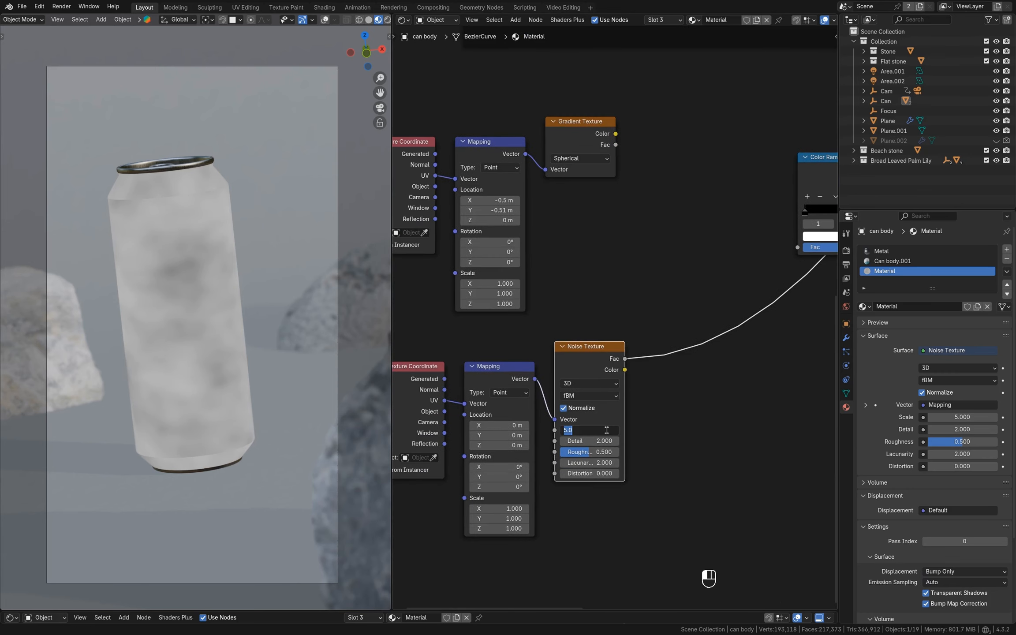
key(Return)
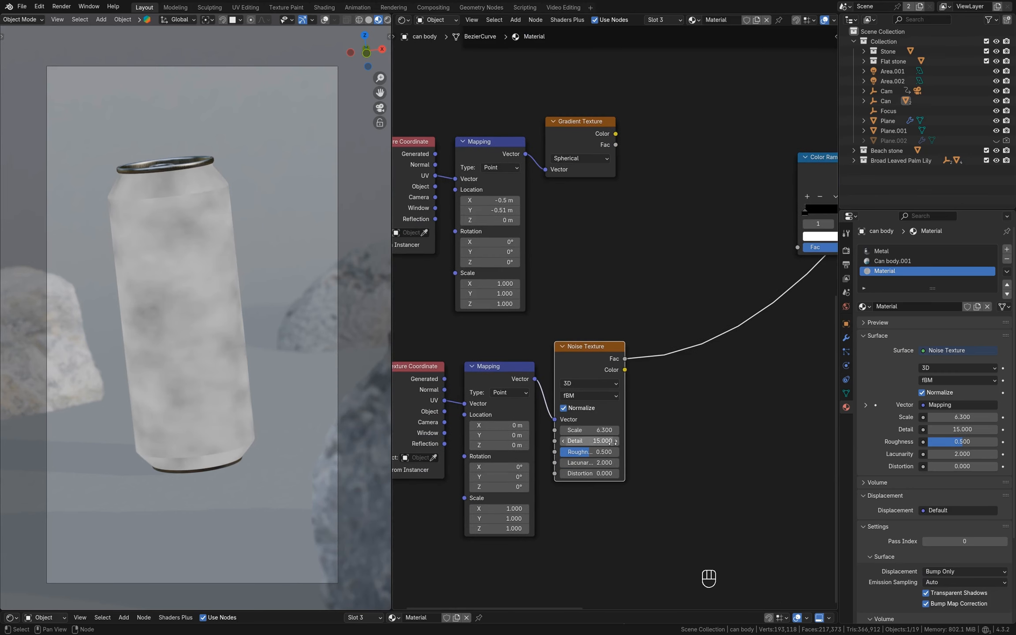
scroll(204, 352, up, 4)
scroll(204, 352, down, 7)
Add a Mix Color node on the Noise Texture's output link, just before the Color Ramp.
middle_drag(752, 226, 603, 267)
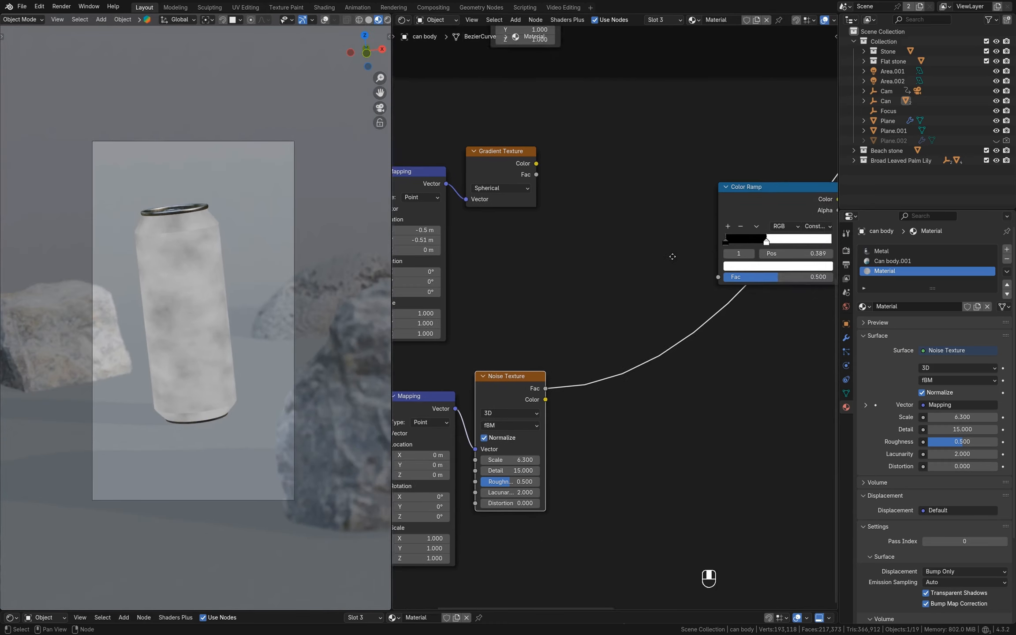
key(shift+a)
text(mi)
click(628, 293)
click(547, 273)
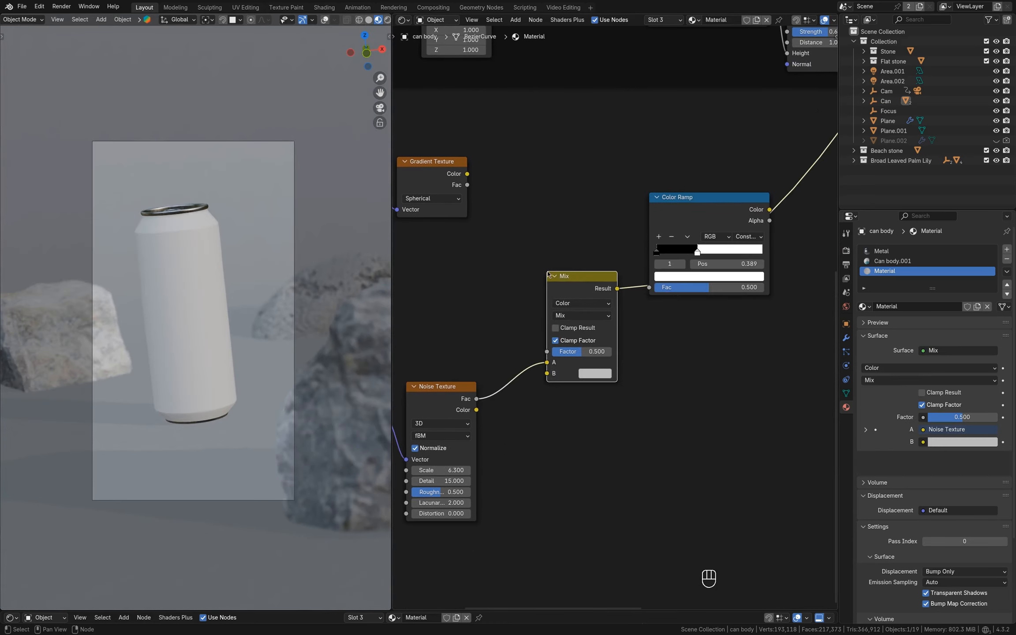
Connect the Gradient Texture's Fac to the Mix node's A input and the Noise Texture's Fac to B.
alt+right_drag(458, 183, 536, 360)
alt+right_drag(464, 395, 519, 388)
drag(477, 399, 547, 373)
drag(467, 184, 547, 362)
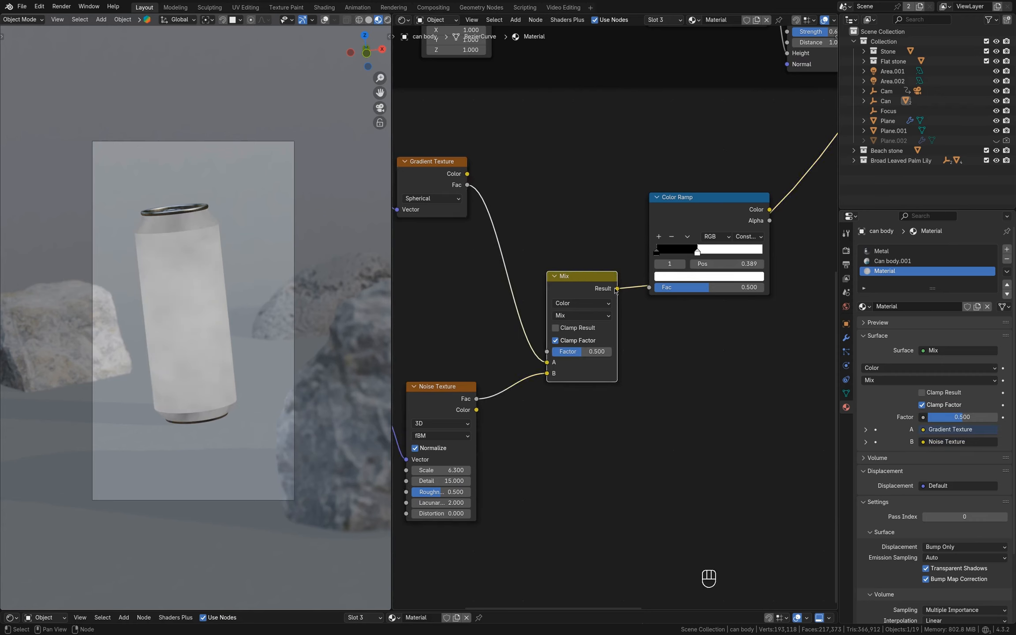
Feed the Mix node's Result into the Color Ramp's Fac and preview the ramp on the can.
drag(591, 277, 579, 221)
ctrl+shift+click(685, 202)
scroll(253, 303, up, 2)
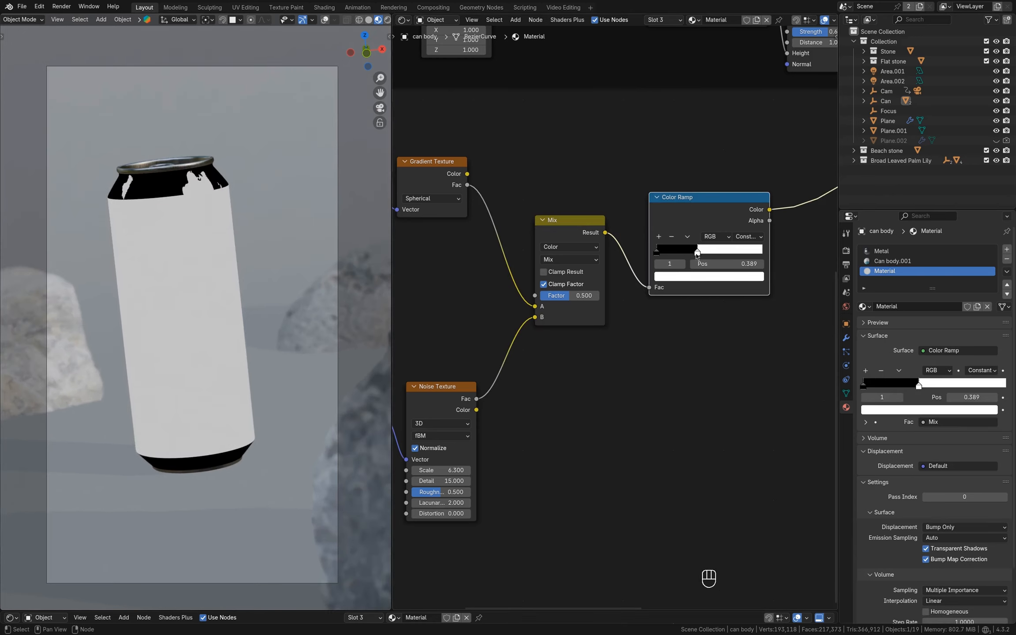
Set the Mix node's Factor to 0.15 and slide the Color Ramp's white stop to about 0.415.
drag(696, 254, 728, 258)
drag(569, 296, 558, 296)
click(559, 295)
text(0.15)
key(Return)
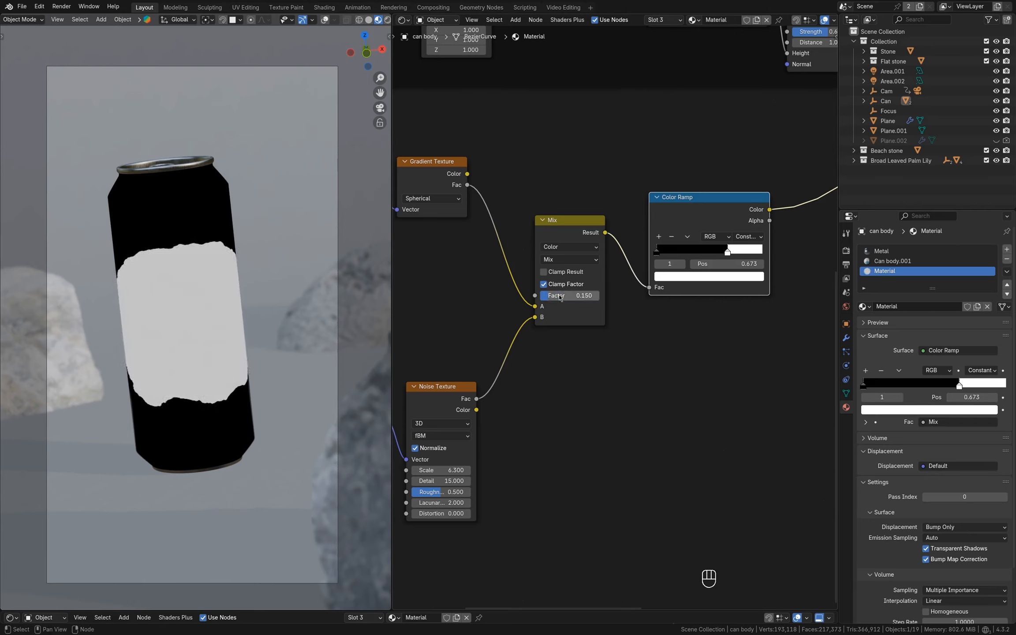
drag(727, 254, 700, 254)
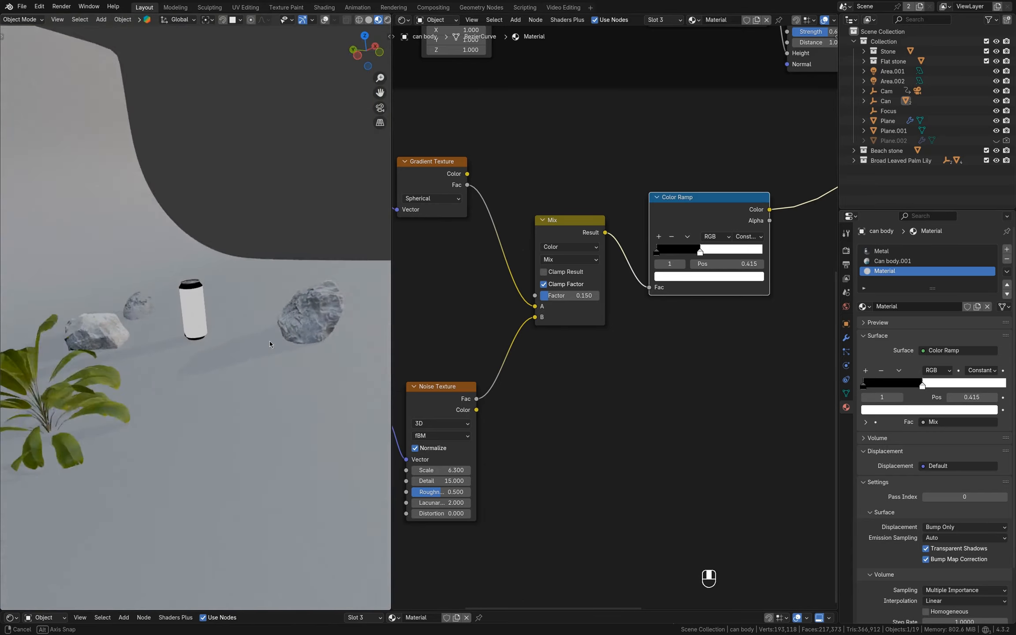